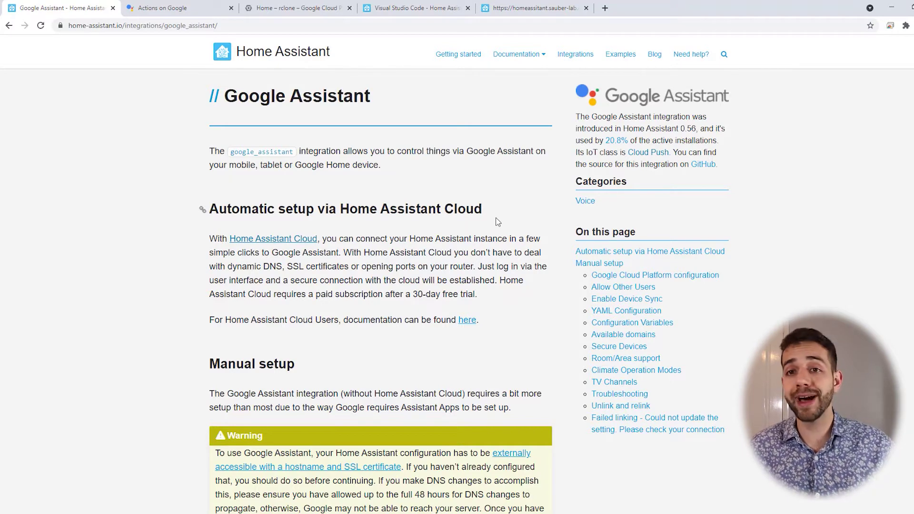
# Check the Supervisor's installed add-ons and test access to Home Assistant through its external address homeassitant.sauber-lab.com.
pyautogui.scroll(-3, 498, 221)
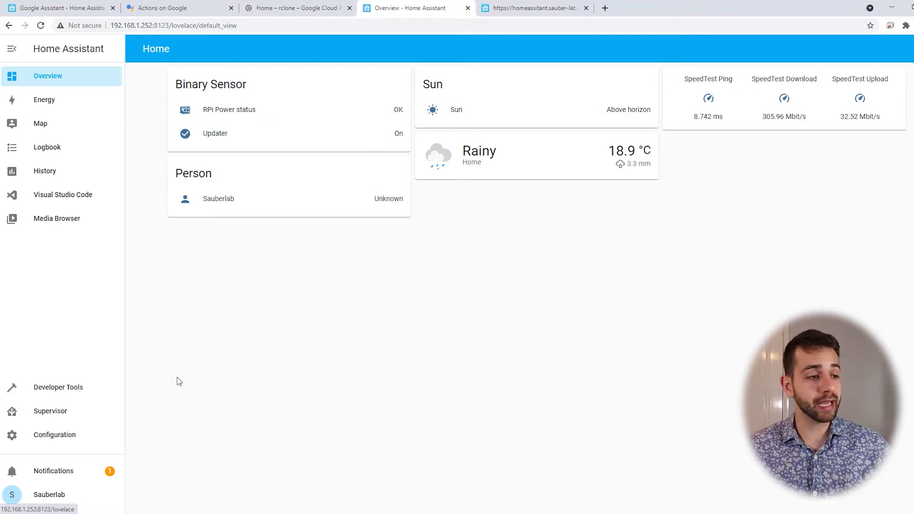
pyautogui.click(64, 421)
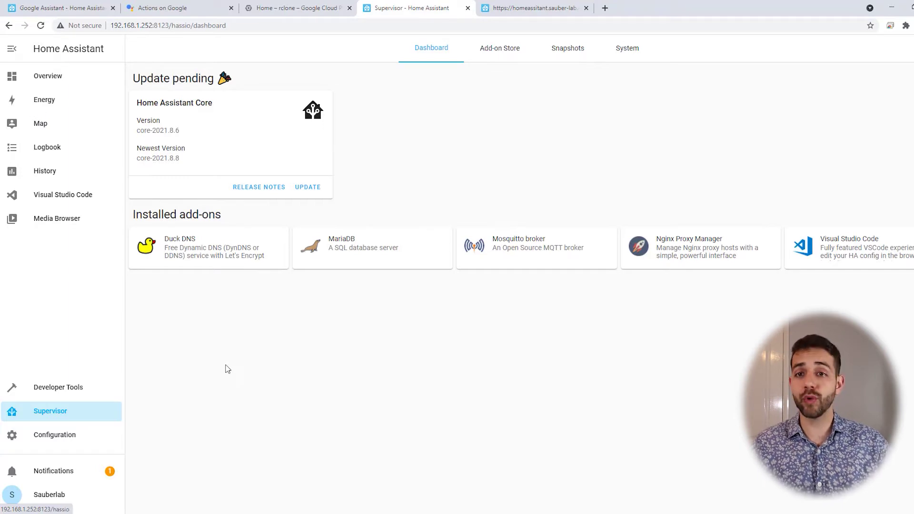
pyautogui.click(507, 7)
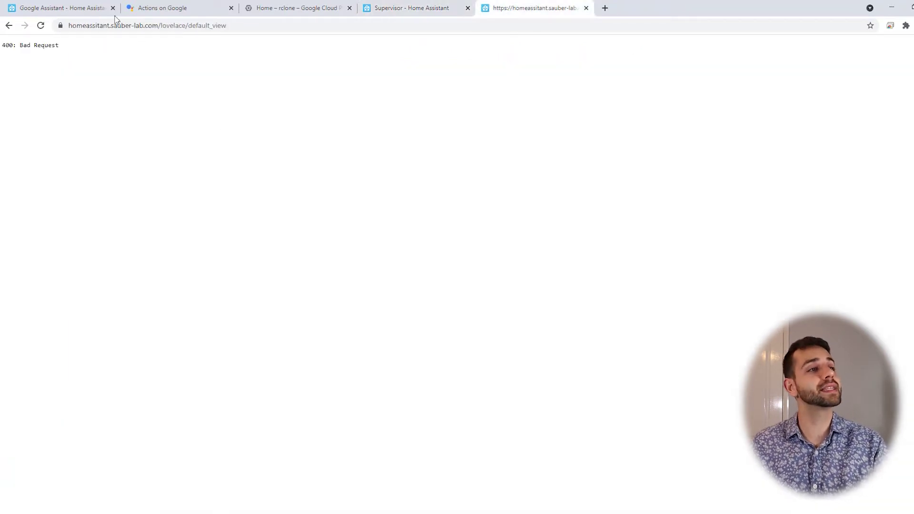
pyautogui.moveTo(13, 45); pyautogui.dragTo(99, 53)
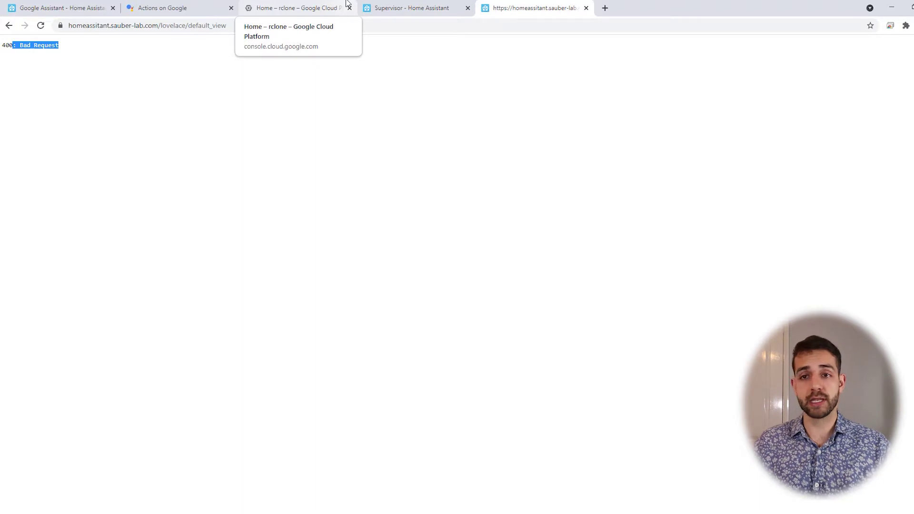
pyautogui.click(399, 6)
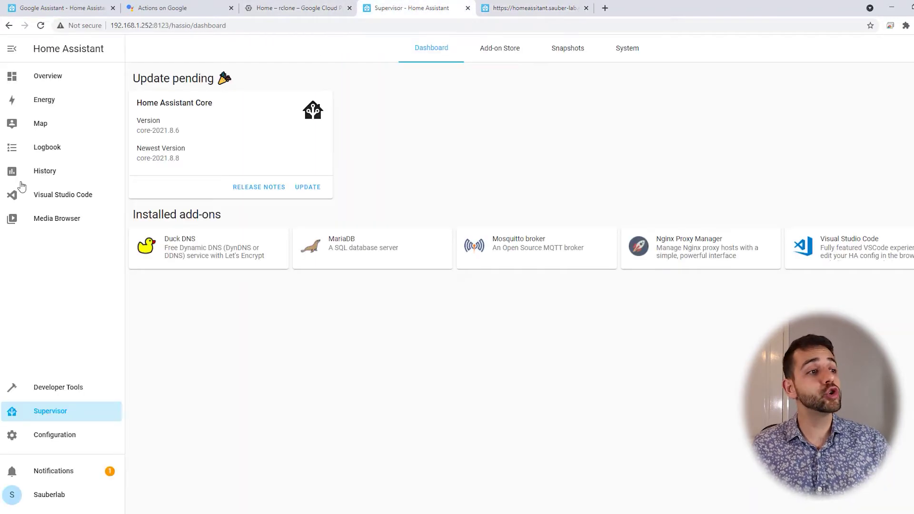
# Examine the http section of configuration.yaml, including the IP ban, login attempts, forwarding and trusted proxies entries.
pyautogui.click(57, 194)
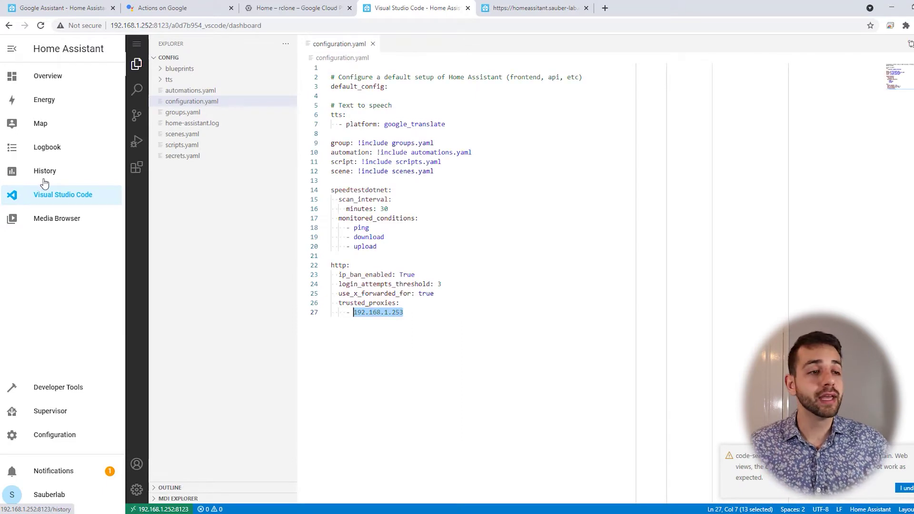
pyautogui.moveTo(346, 265); pyautogui.dragTo(388, 274)
pyautogui.moveTo(384, 274)
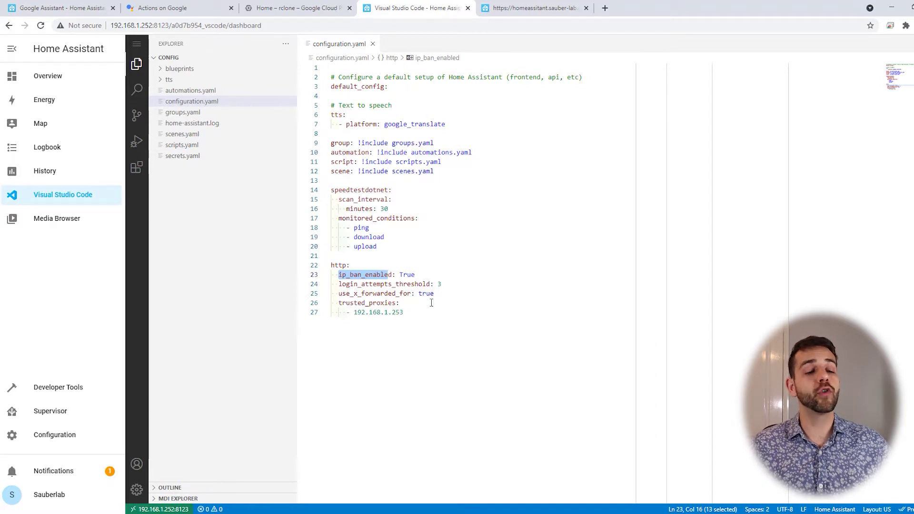
pyautogui.moveTo(407, 295)
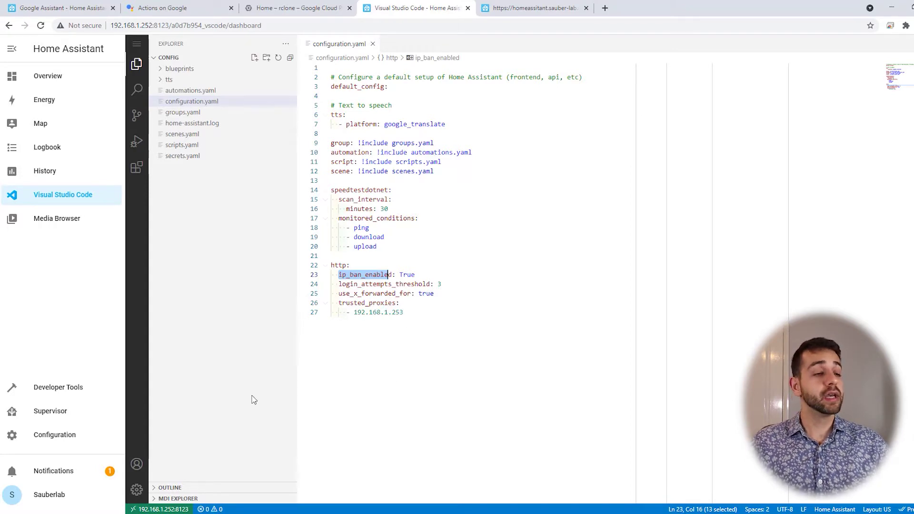
# Validate the Home Assistant configuration in the Server Controls and restart the server.
pyautogui.click(67, 439)
pyautogui.scroll(-8, 574, 322)
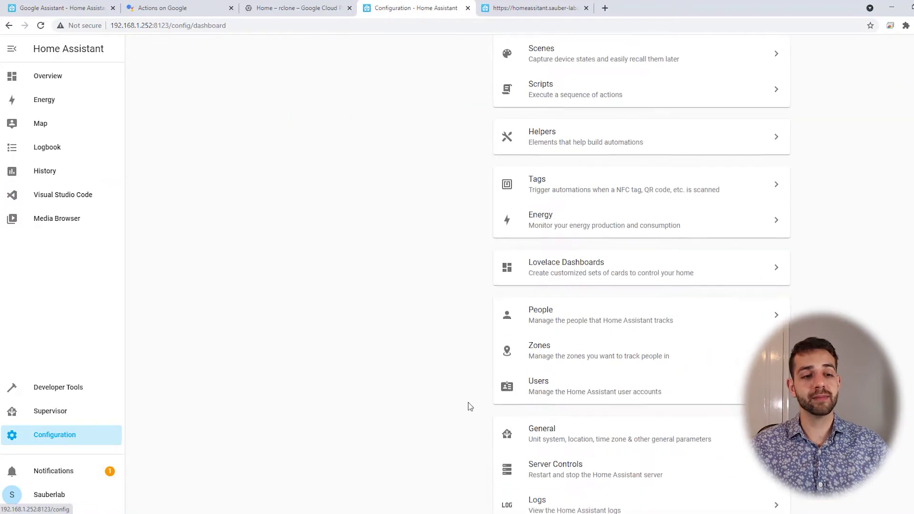
pyautogui.click(566, 376)
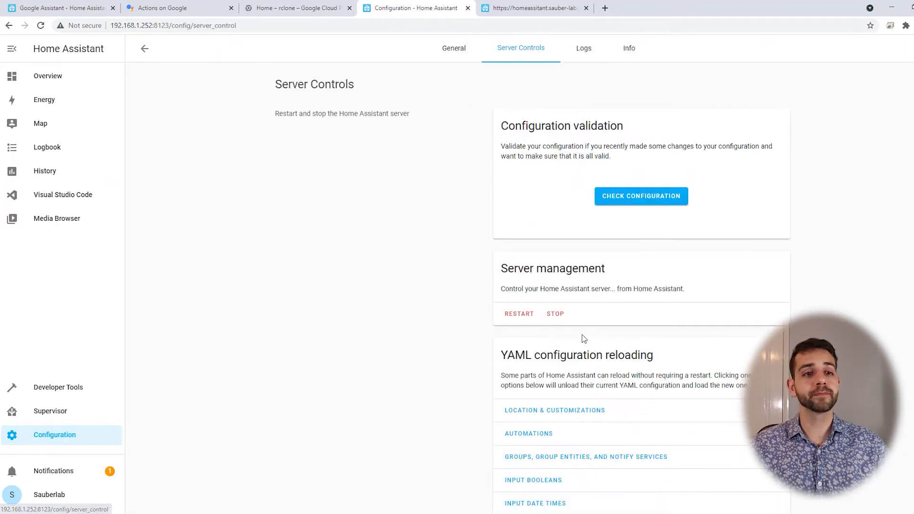
pyautogui.click(637, 200)
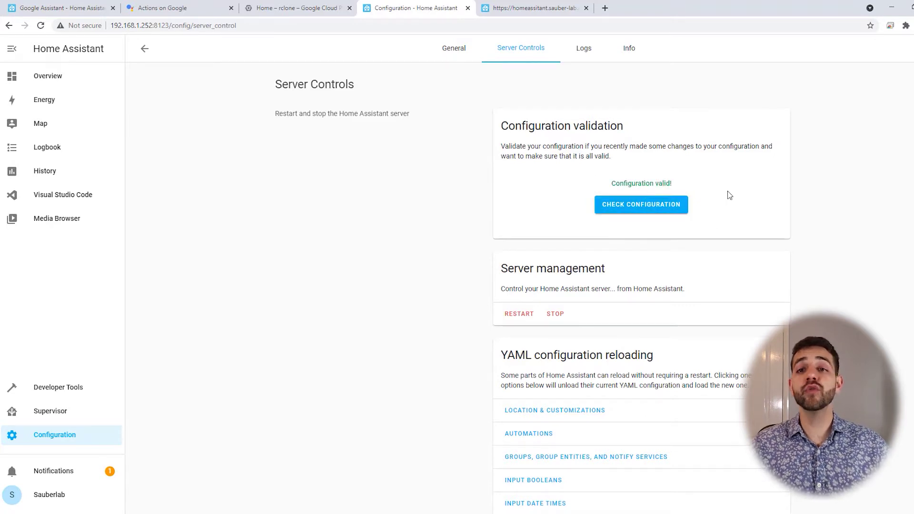
pyautogui.click(518, 318)
pyautogui.click(568, 315)
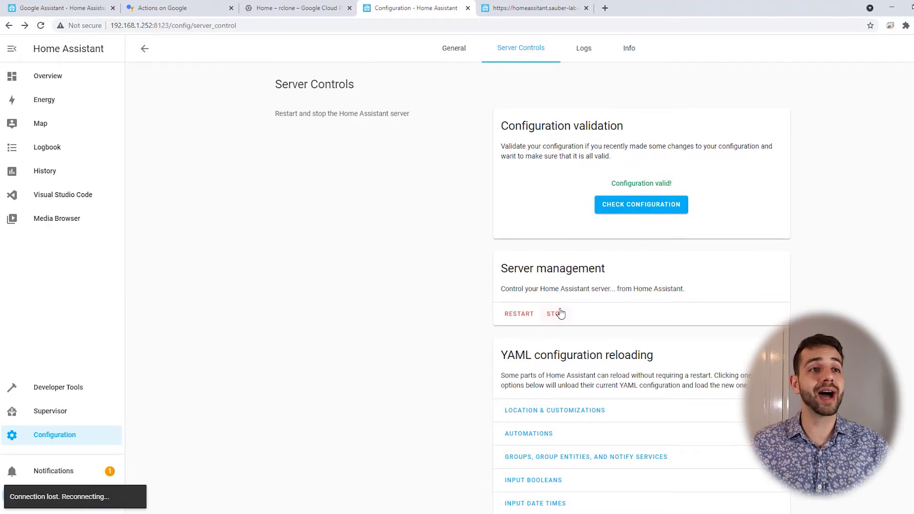
# Log in to Home Assistant through its external address with the account's username and password.
pyautogui.click(542, 8)
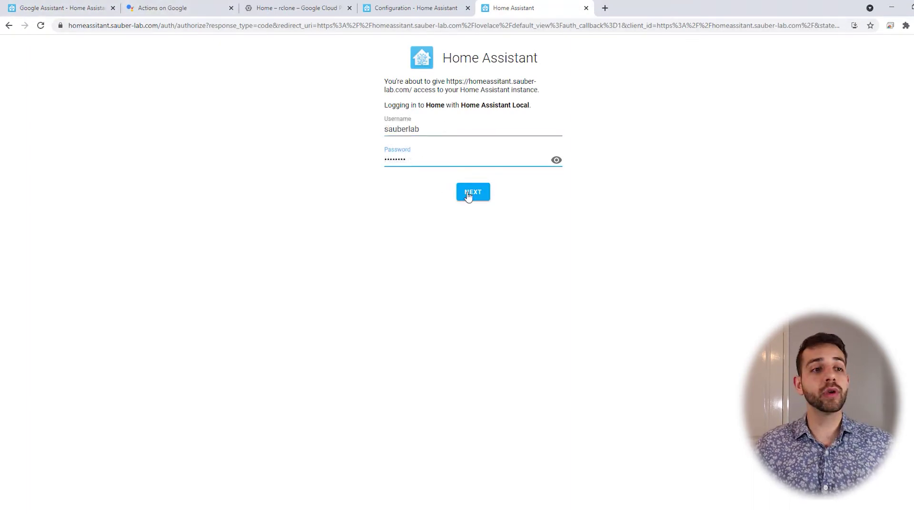
pyautogui.click(471, 192)
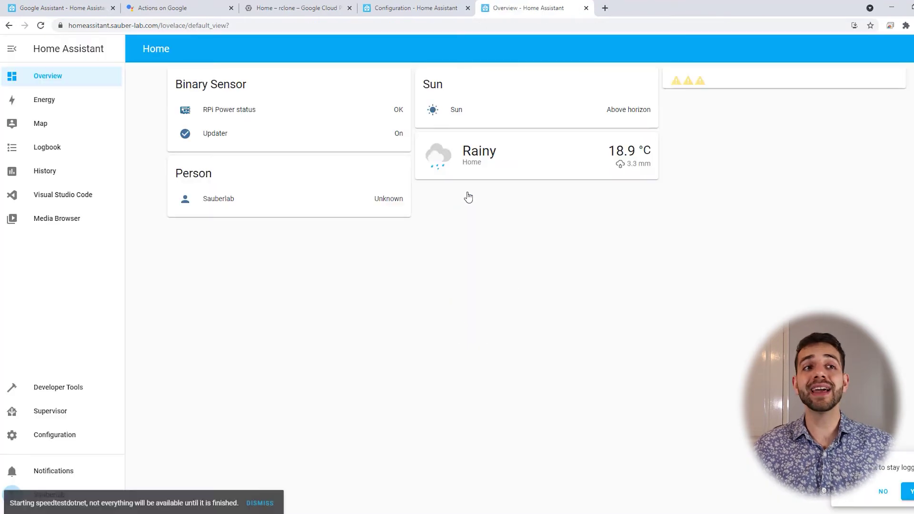
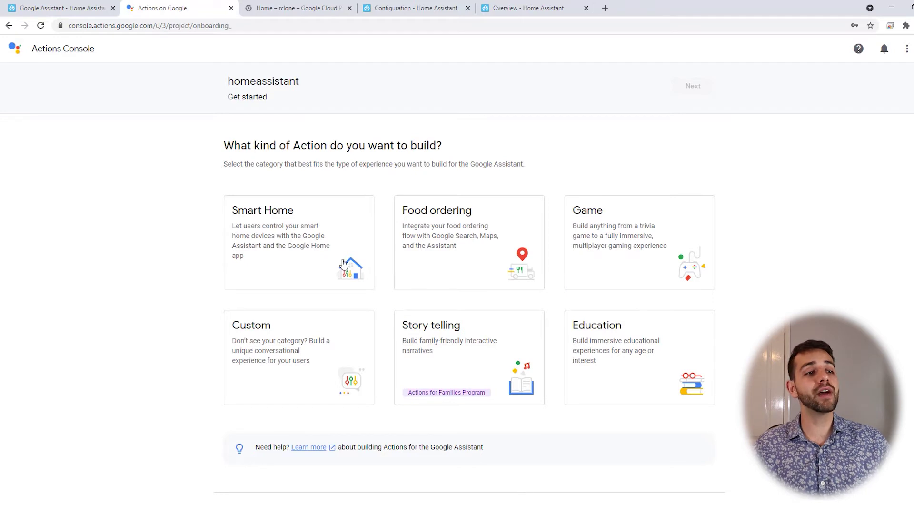
# Choose Smart Home as the action category for the homeassistant project and start building it.
pyautogui.scroll(-1, 619, 257)
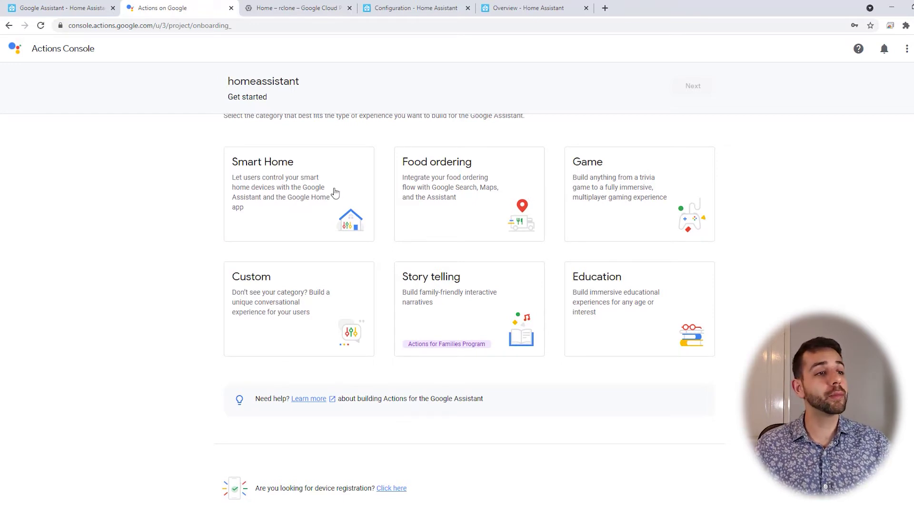
pyautogui.click(305, 203)
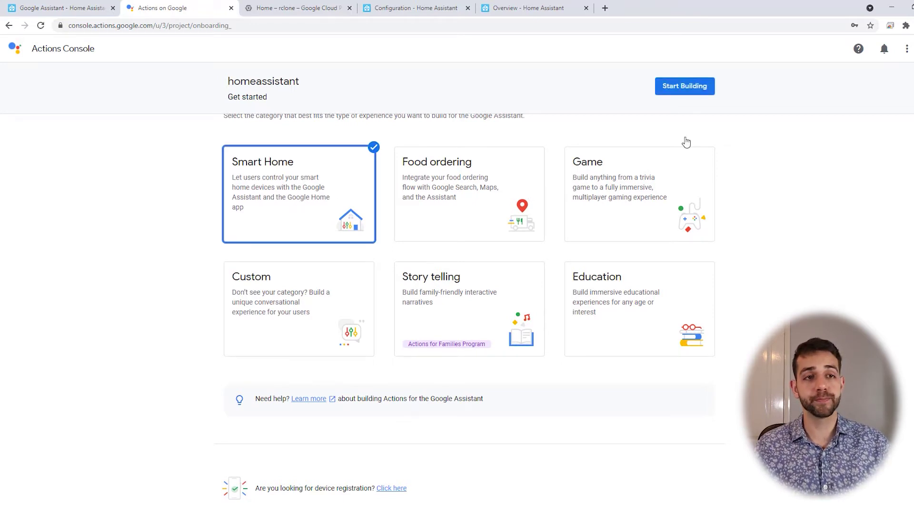
pyautogui.click(680, 86)
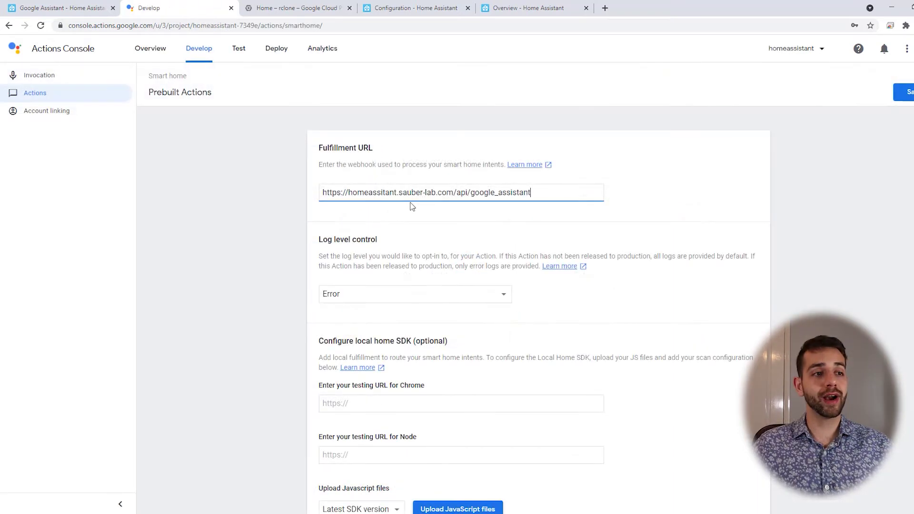
pyautogui.click(455, 193)
pyautogui.write(':8123')
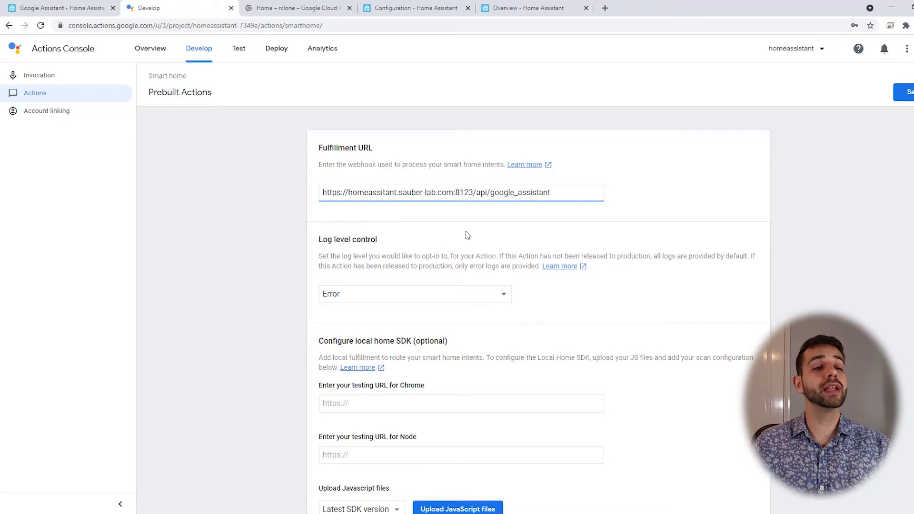
pyautogui.press('BackSpace')
pyautogui.press('BackSpace')
pyautogui.press('BackSpace')
pyautogui.press('BackSpace')
pyautogui.press('BackSpace')
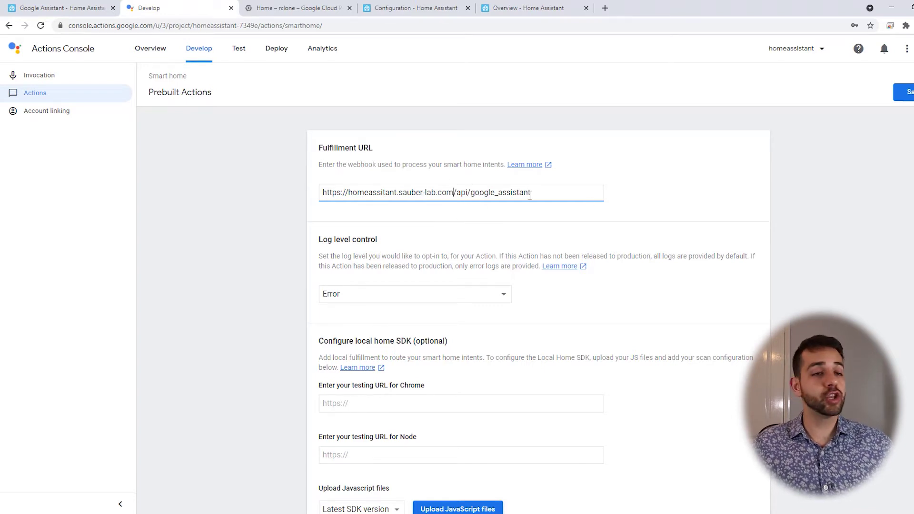
pyautogui.scroll(-2, 532, 192)
pyautogui.scroll(2, 667, 143)
pyautogui.click(903, 93)
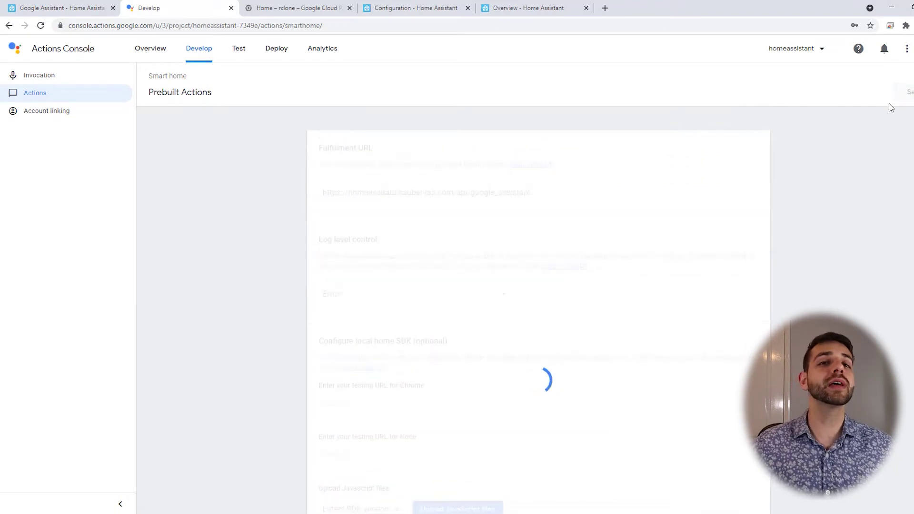
pyautogui.click(42, 114)
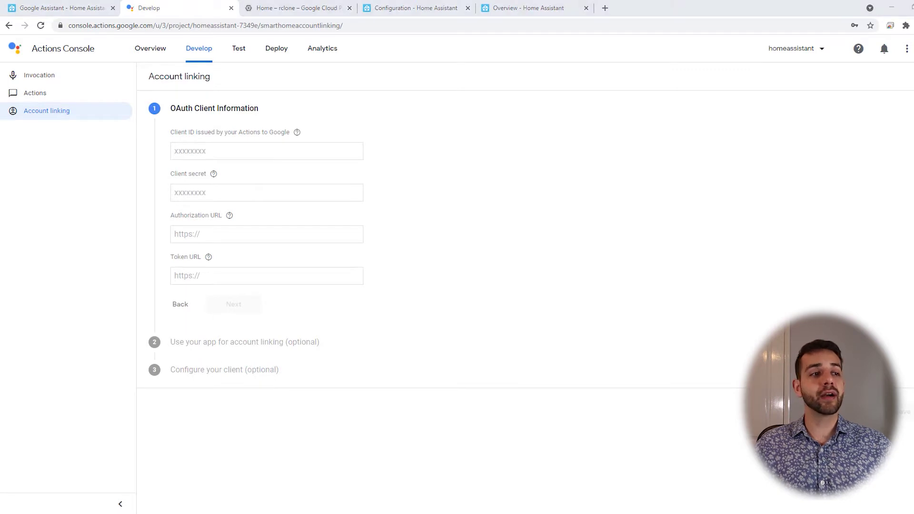
pyautogui.click(243, 155)
pyautogui.hotkey('ctrl', 'v')
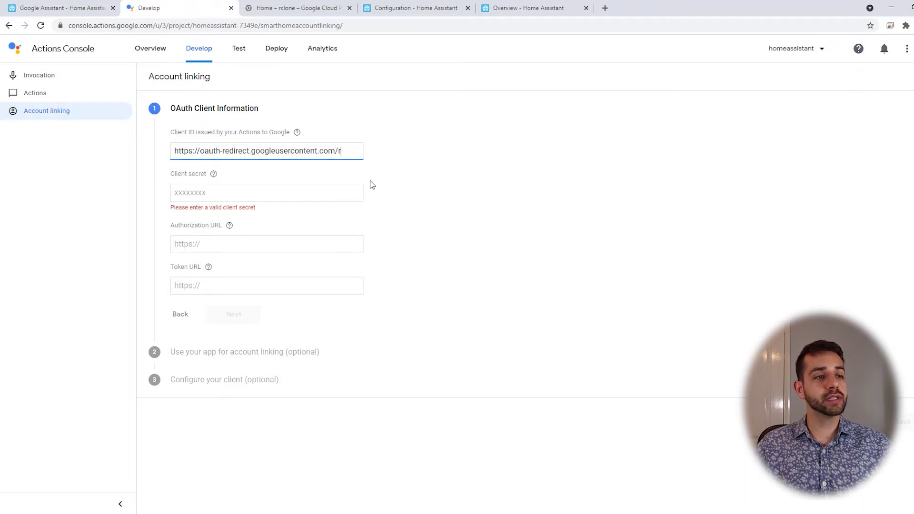
pyautogui.write('/')
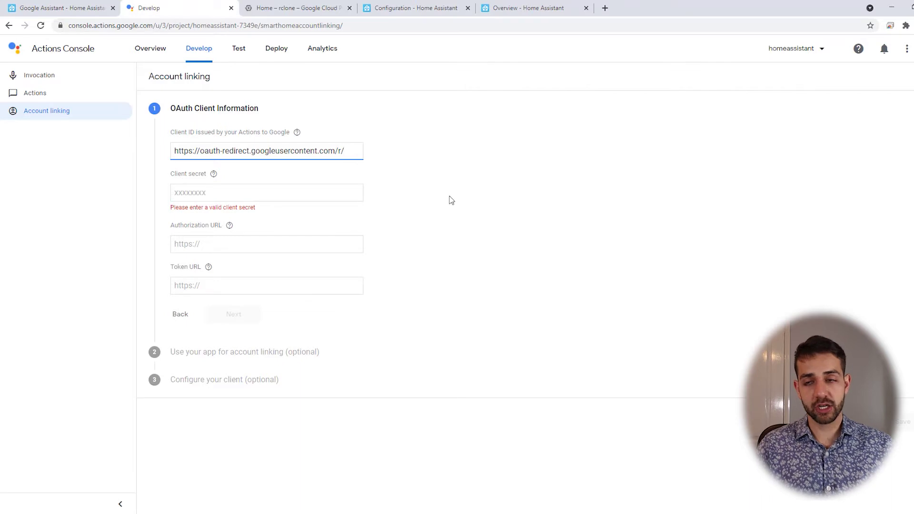
# Append the project ID homeassistant-7349e from the page address to the client ID, and enter the client secret.
pyautogui.click(196, 26)
pyautogui.moveTo(215, 26); pyautogui.dragTo(281, 25)
pyautogui.hotkey('ctrl', 'c')
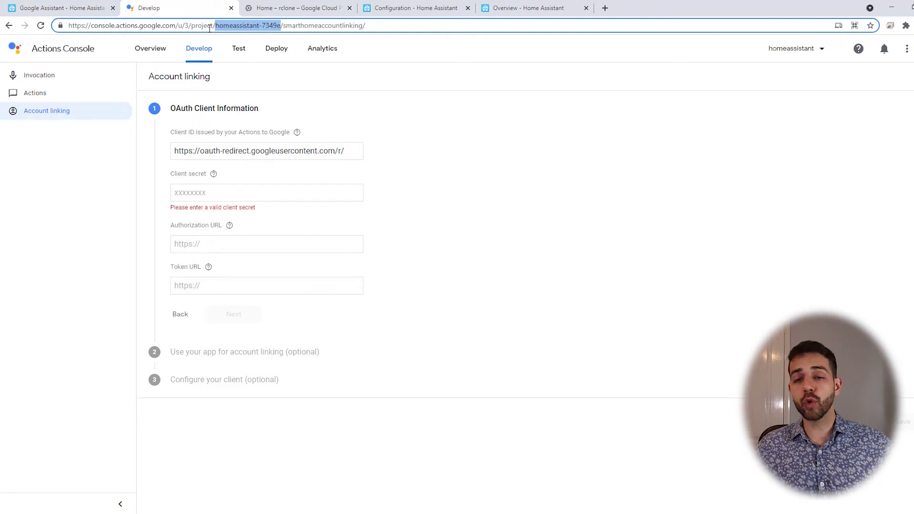
pyautogui.click(342, 151)
pyautogui.hotkey('ctrl', 'v')
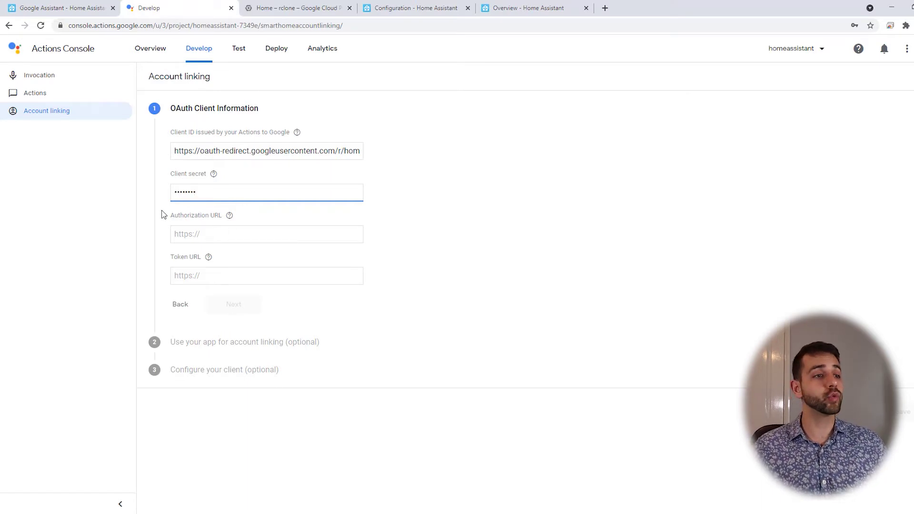
pyautogui.click(229, 233)
pyautogui.write('https://homeassitant.sauber-lab.com/')
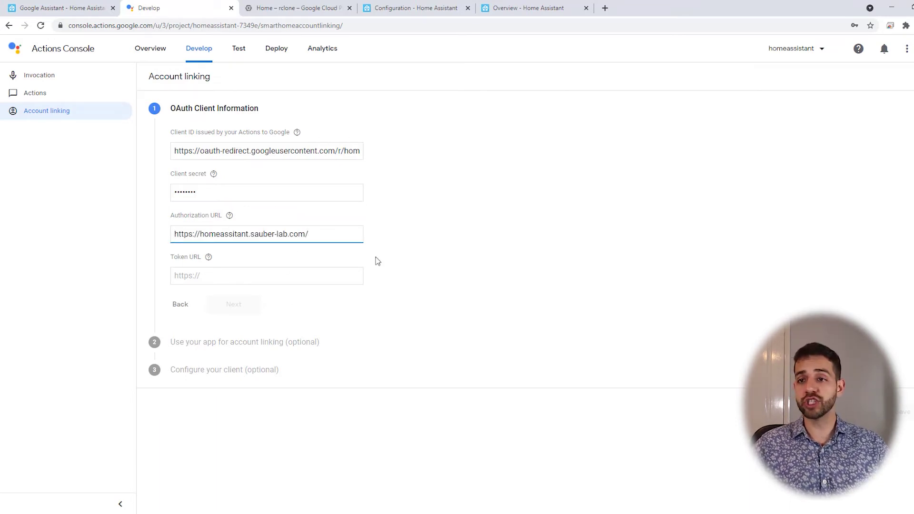
pyautogui.write('auth/authorize')
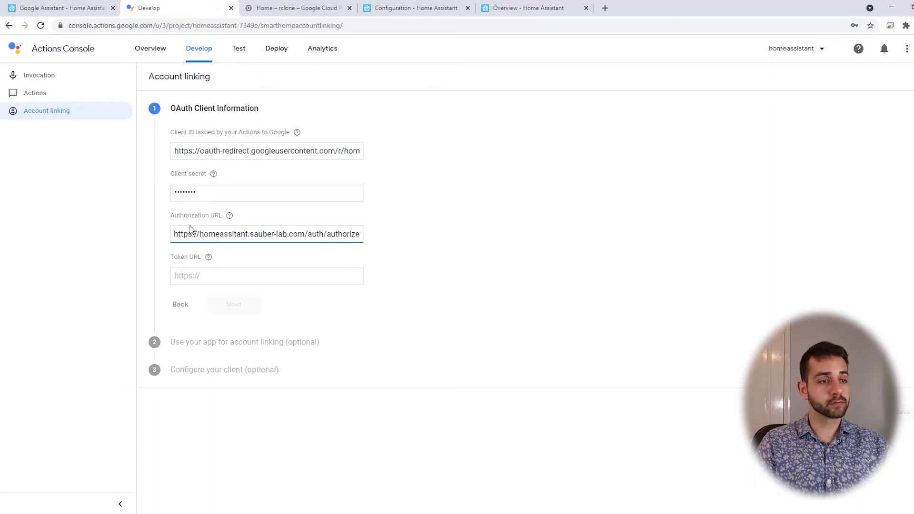
pyautogui.click(212, 281)
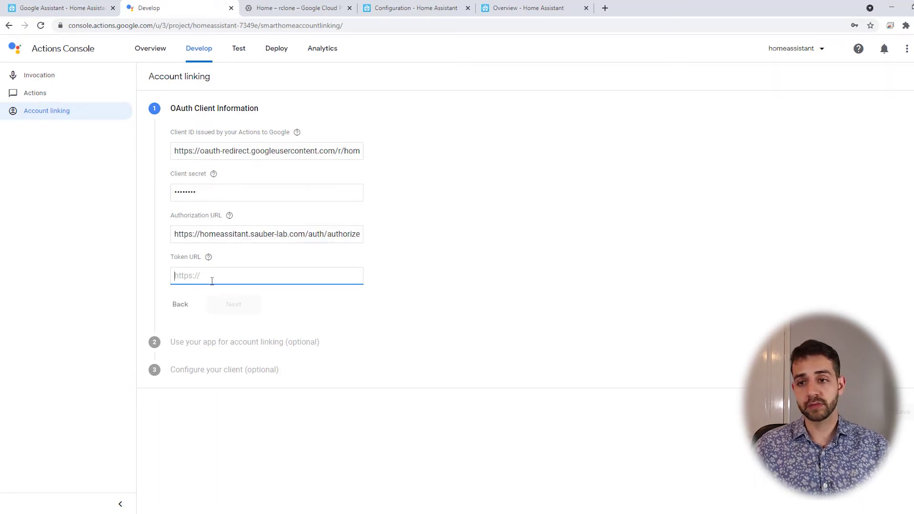
pyautogui.moveTo(325, 233); pyautogui.dragTo(64, 235)
pyautogui.hotkey('ctrl', 'c')
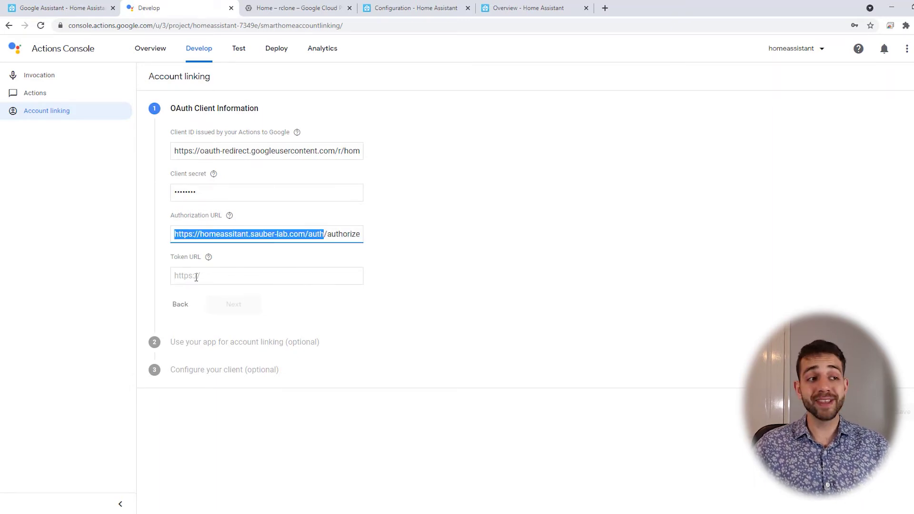
pyautogui.click(181, 278)
pyautogui.hotkey('ctrl', 'v')
pyautogui.write('/token')
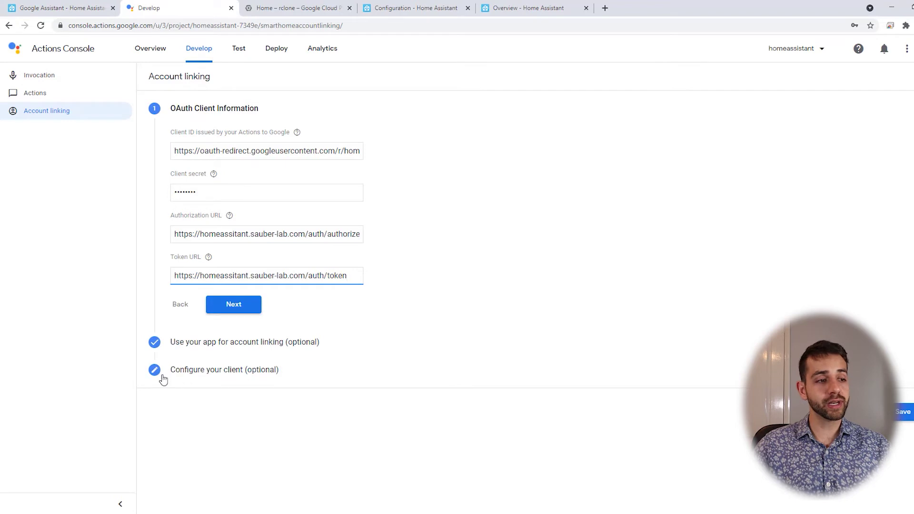
# Add the scopes email and name to the optional client configuration and complete that section.
pyautogui.click(239, 372)
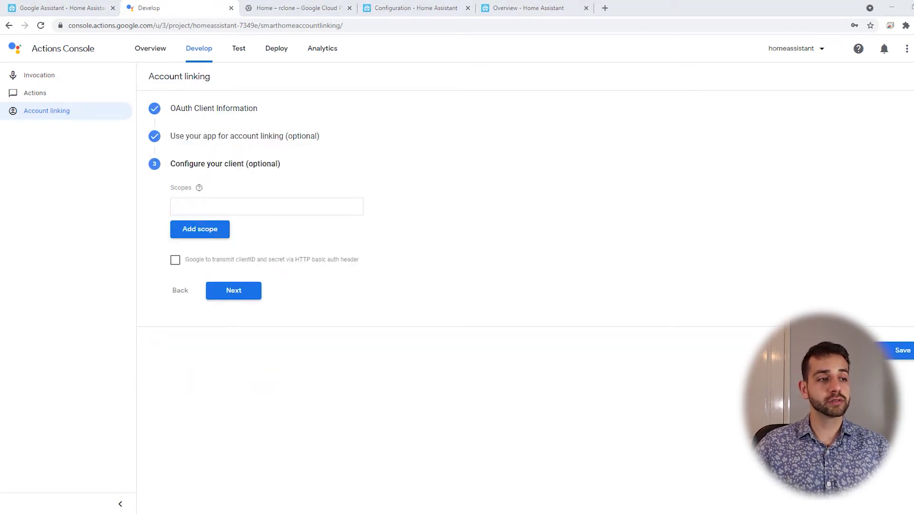
pyautogui.click(245, 201)
pyautogui.write('email')
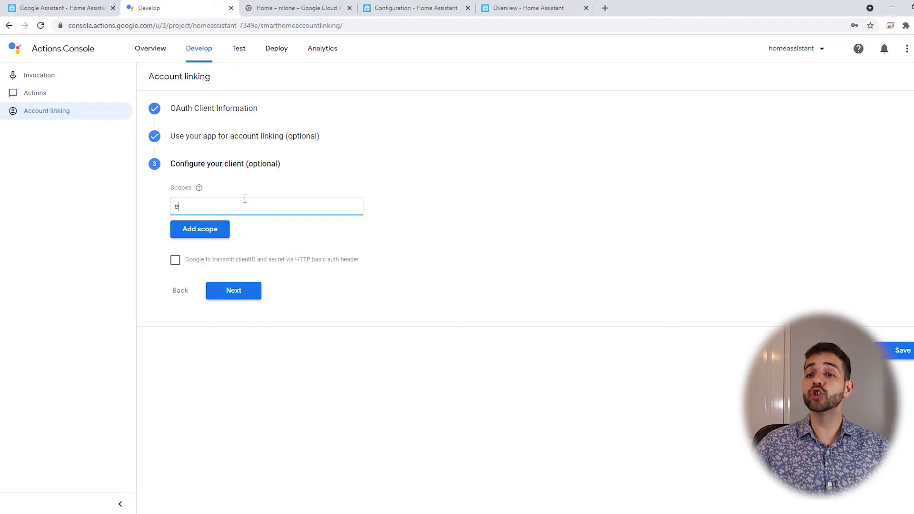
pyautogui.click(222, 233)
pyautogui.click(191, 226)
pyautogui.write('name')
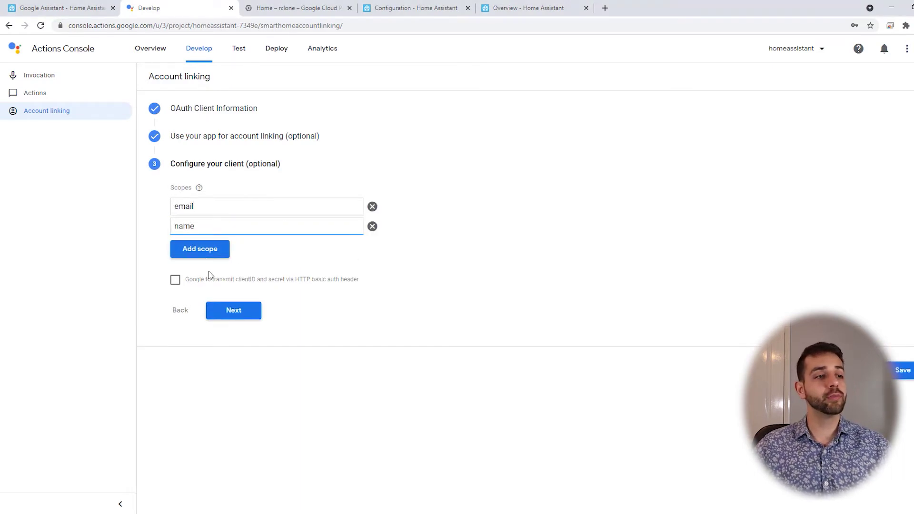
pyautogui.click(230, 312)
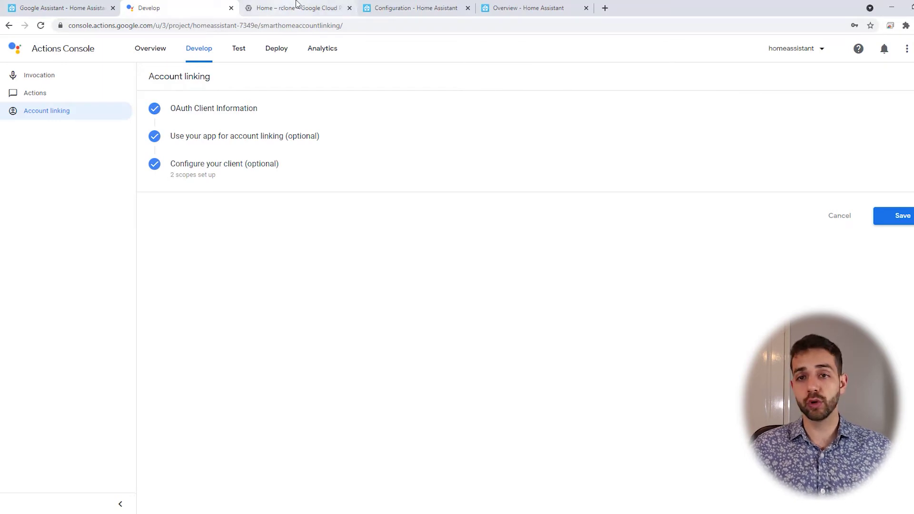
# Switch to Google Cloud Platform and open the homeassistant project with ID homeassistant-7349e from the full project list.
pyautogui.click(309, 8)
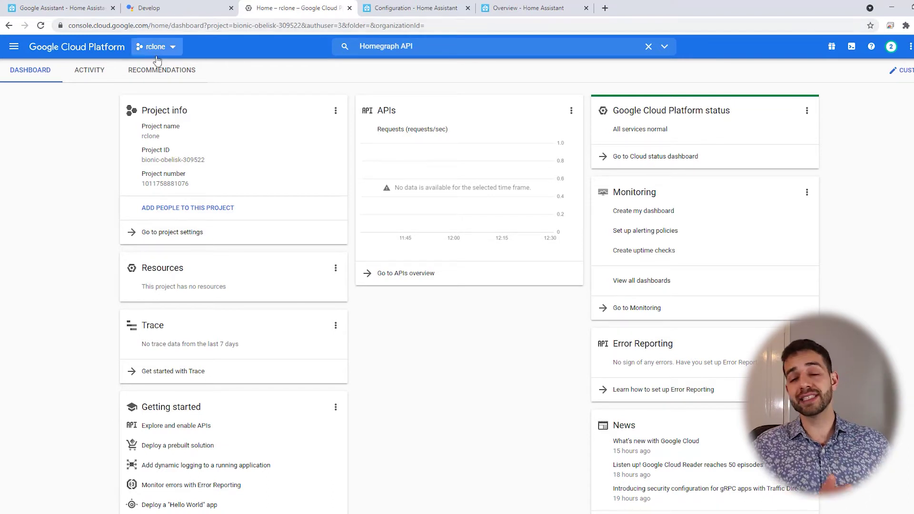
pyautogui.click(178, 53)
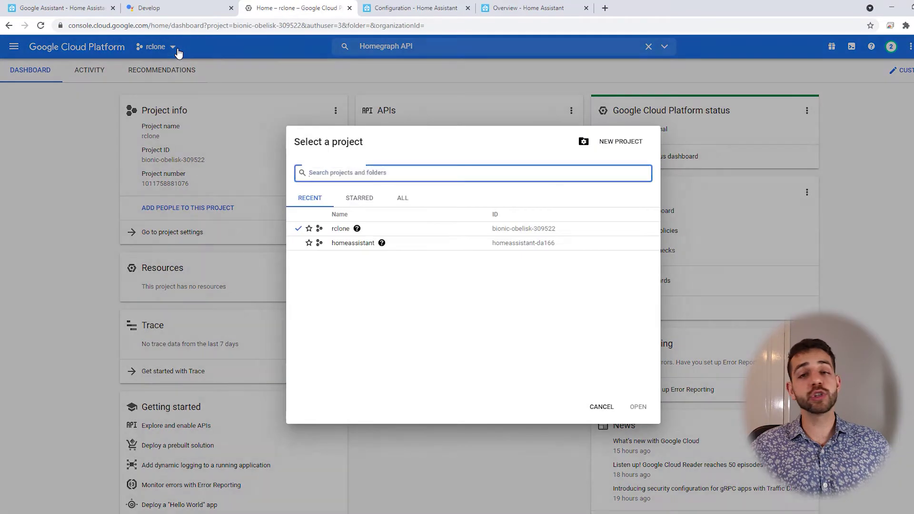
pyautogui.click(408, 205)
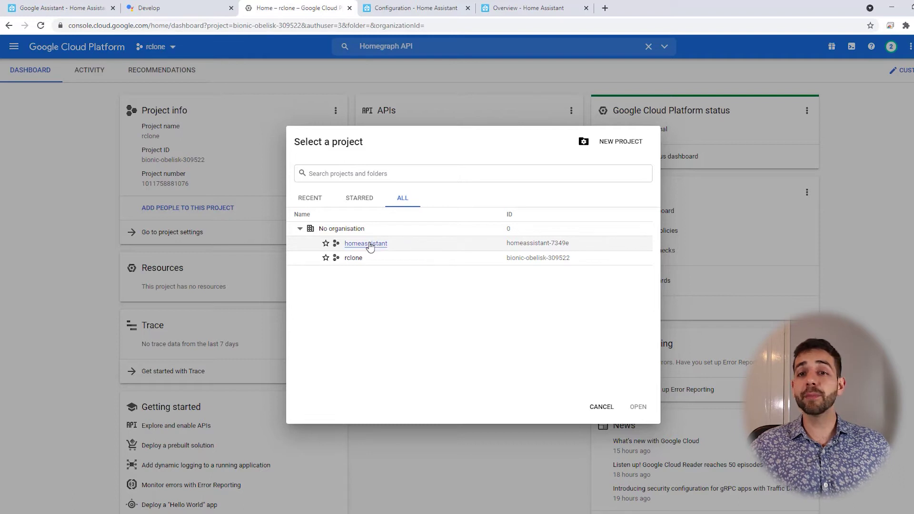
pyautogui.click(552, 249)
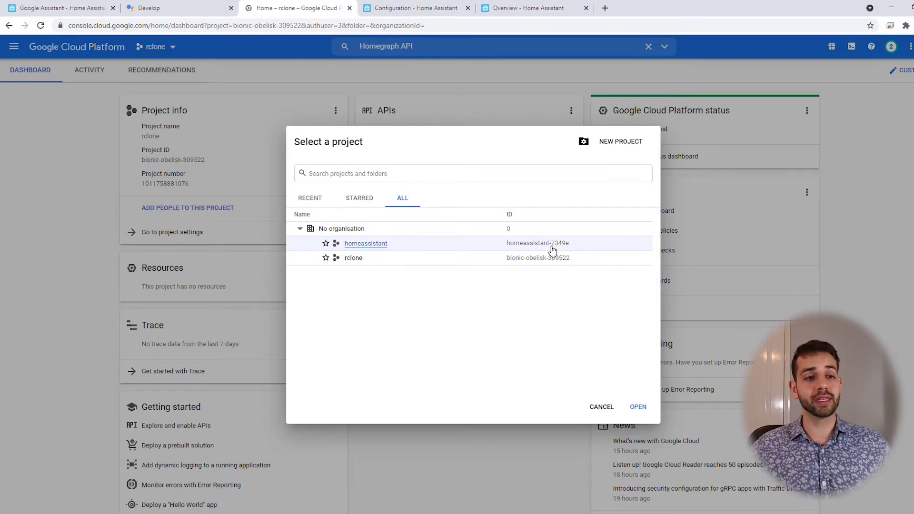
pyautogui.click(638, 407)
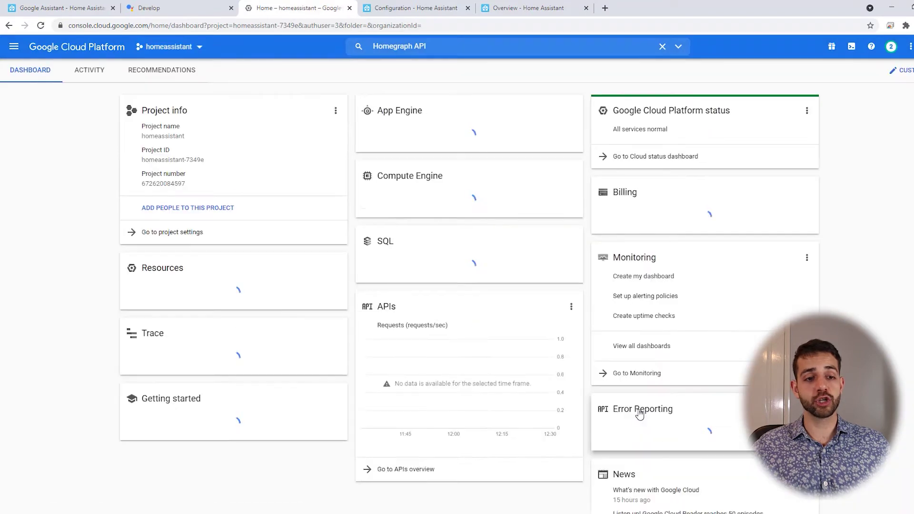
pyautogui.click(581, 490)
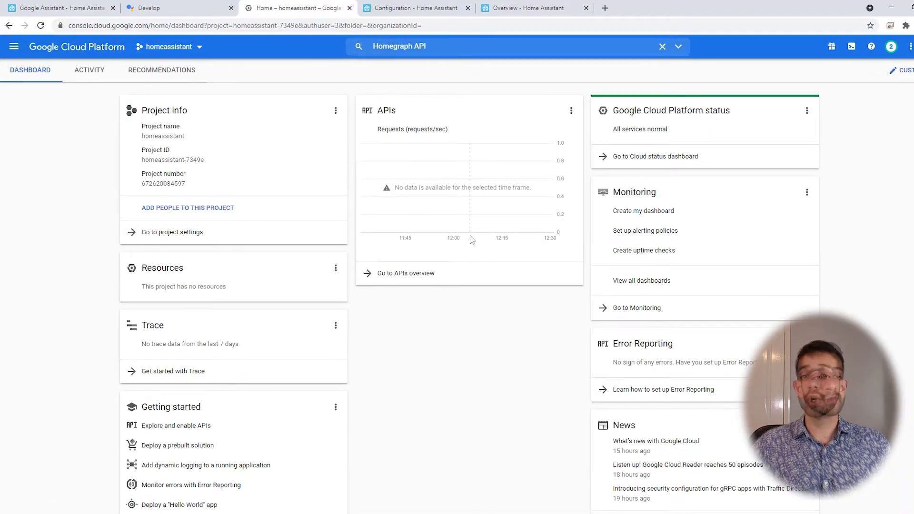
# Go to the project's API credentials and start creating a new service account.
pyautogui.click(14, 52)
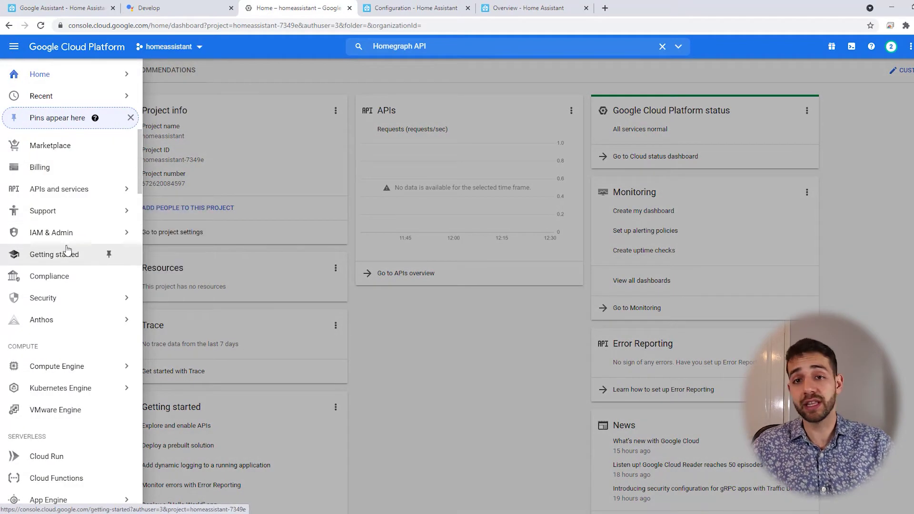
pyautogui.moveTo(72, 196)
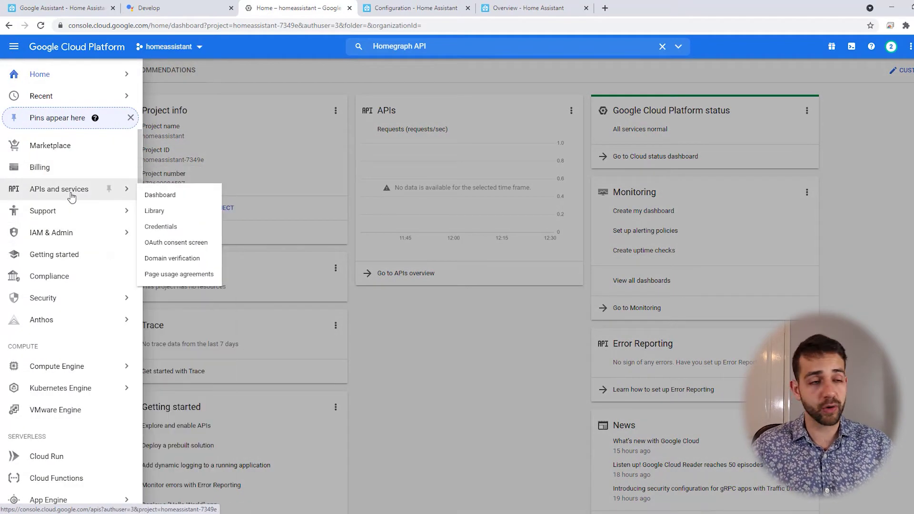
pyautogui.click(161, 227)
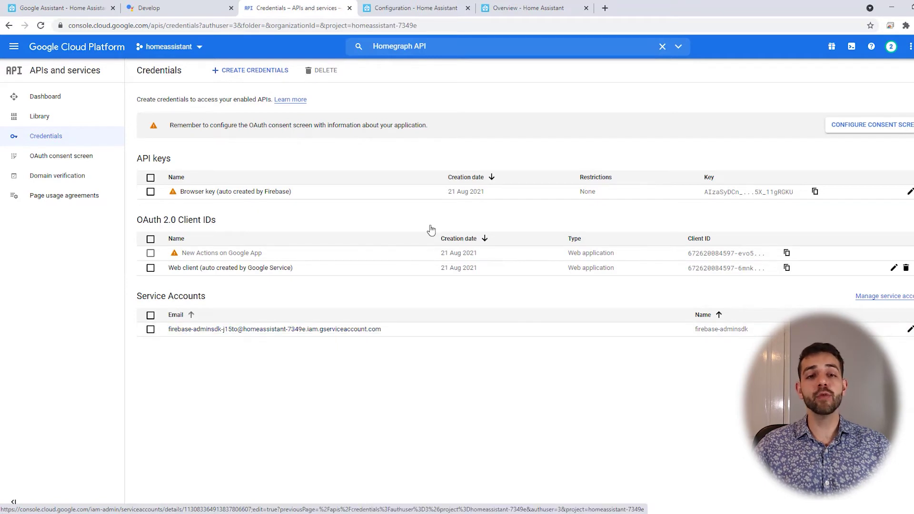
pyautogui.click(215, 72)
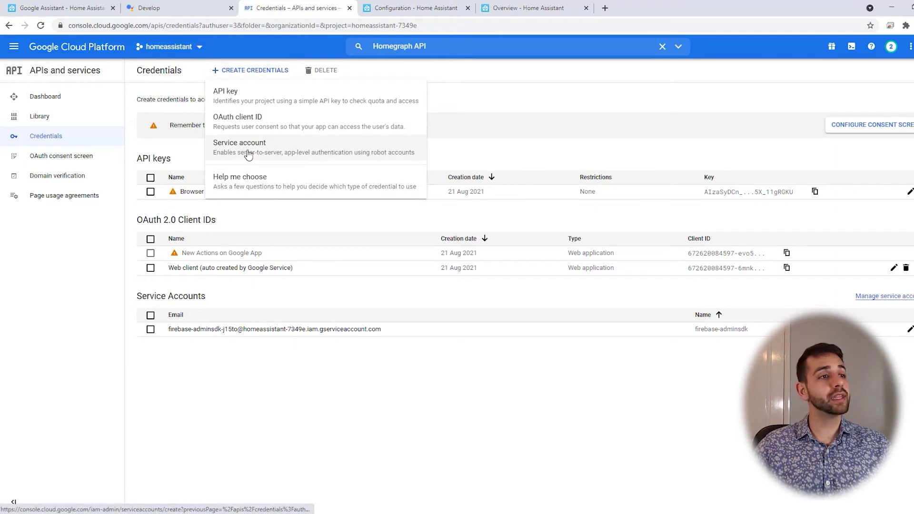
pyautogui.click(248, 155)
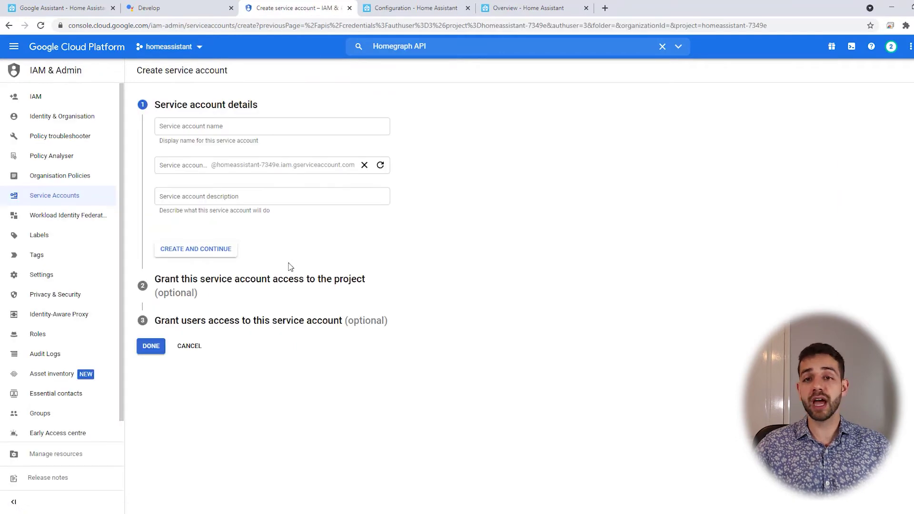
# Create the service account with homeassistant as both its name and description.
pyautogui.click(212, 126)
pyautogui.write('homeassistant')
pyautogui.hotkey('ctrl', 'a')
pyautogui.hotkey('ctrl', 'c')
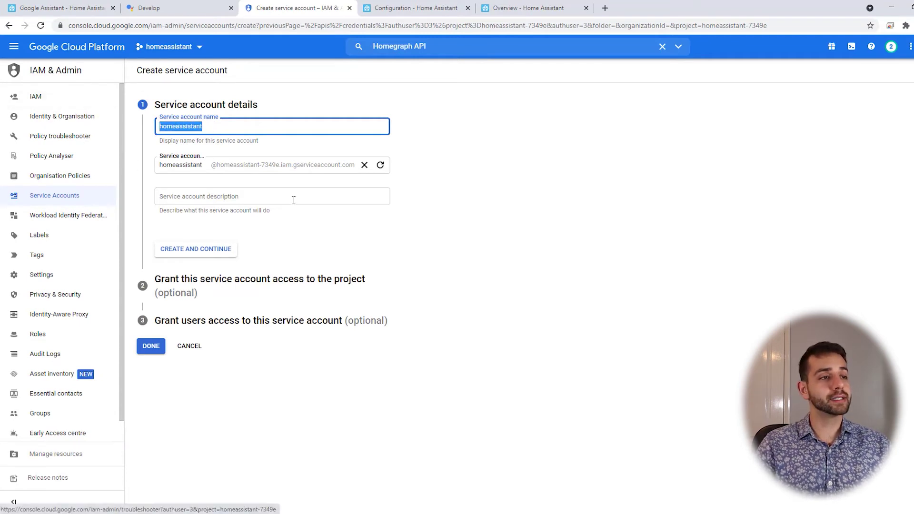
pyautogui.click(292, 196)
pyautogui.hotkey('ctrl', 'v')
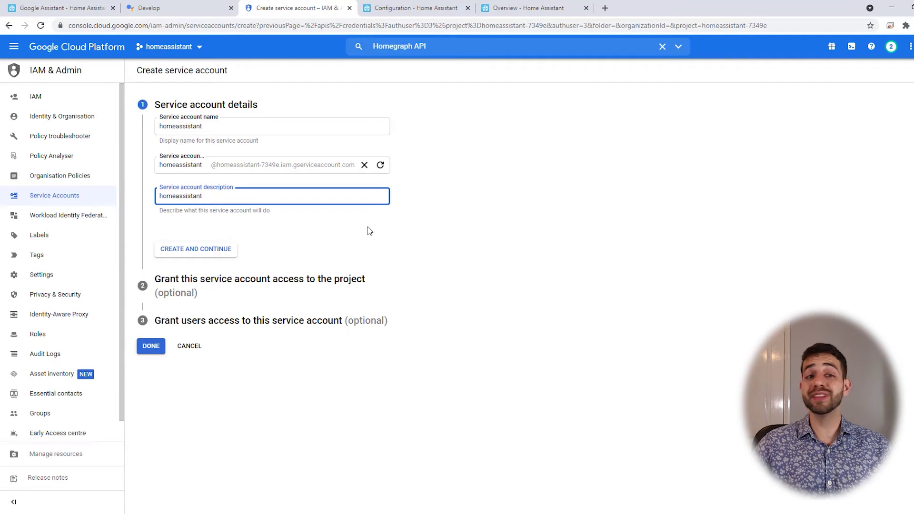
pyautogui.click(204, 254)
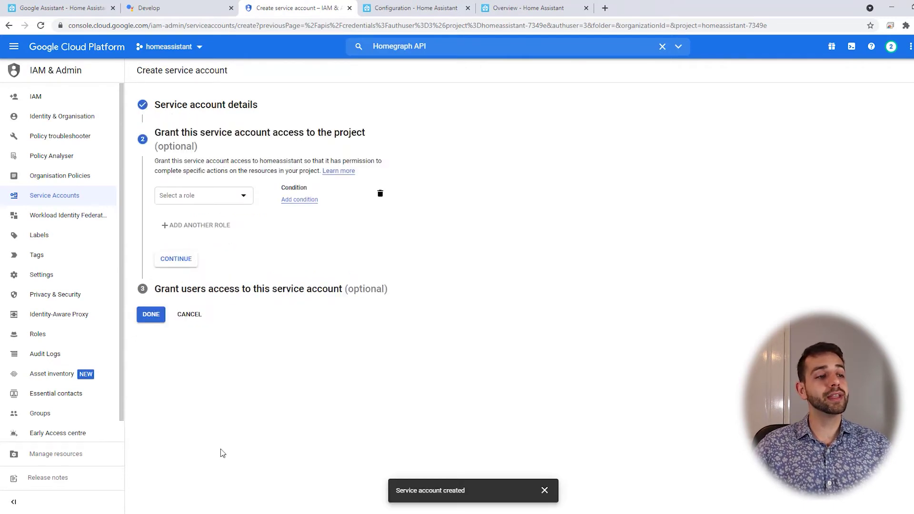
# Grant the service account the Service Account Token Creator role and finish its setup without granting users access.
pyautogui.click(204, 195)
pyautogui.scroll(-2, 205, 286)
pyautogui.scroll(-2, 208, 298)
pyautogui.scroll(-5, 208, 298)
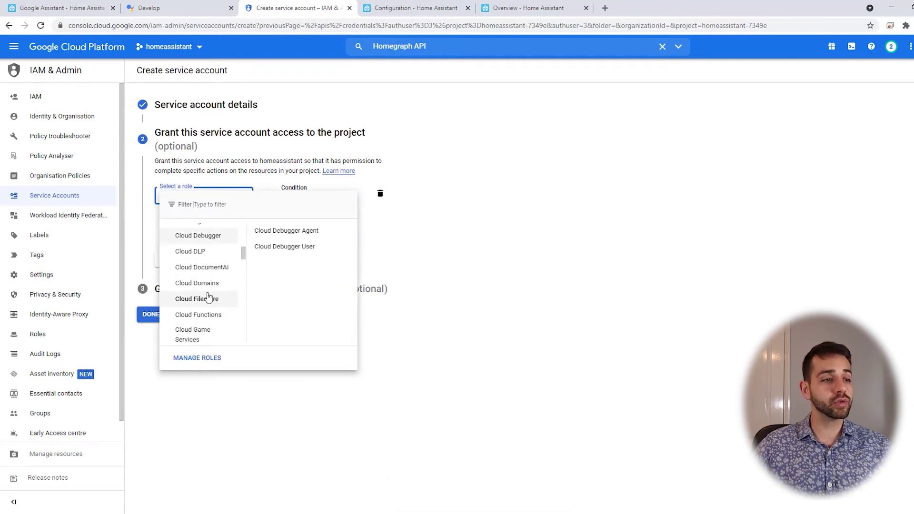
pyautogui.scroll(-5, 211, 269)
pyautogui.scroll(-5, 212, 268)
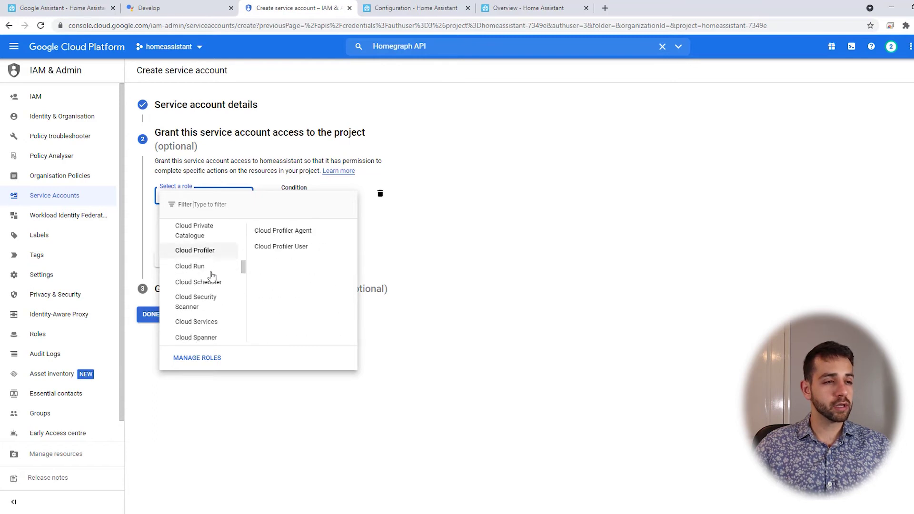
pyautogui.scroll(-5, 212, 294)
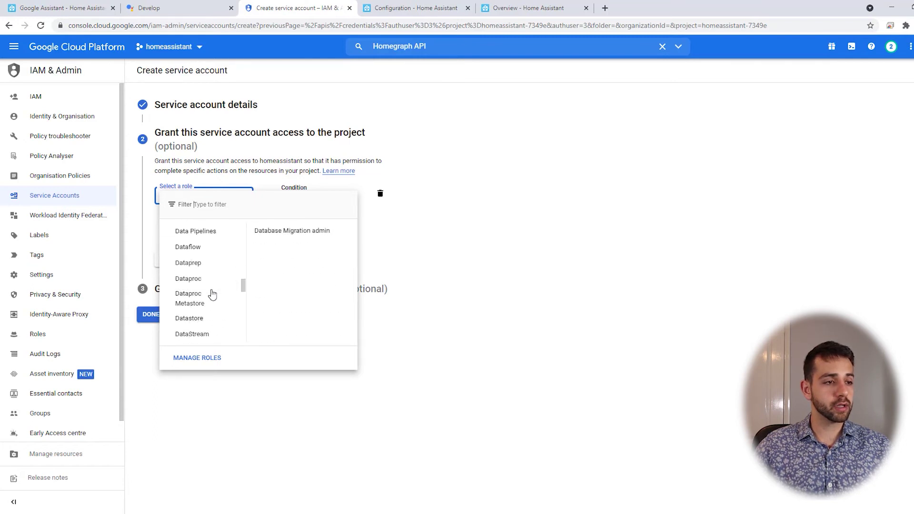
pyautogui.scroll(-10, 214, 308)
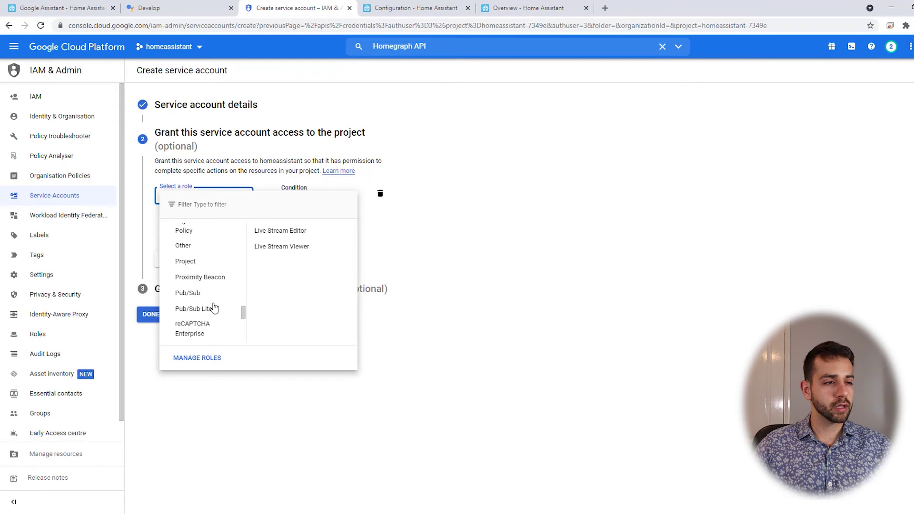
pyautogui.click(195, 259)
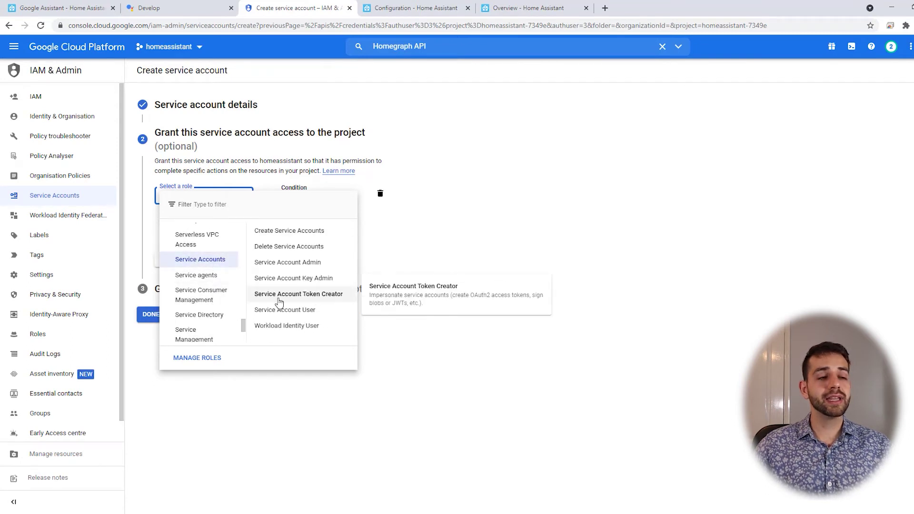
pyautogui.click(332, 295)
pyautogui.click(175, 282)
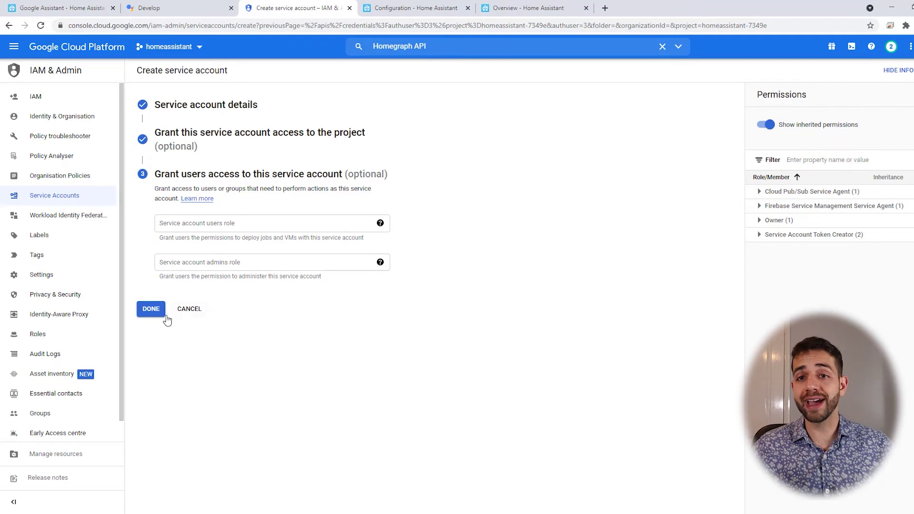
pyautogui.click(146, 315)
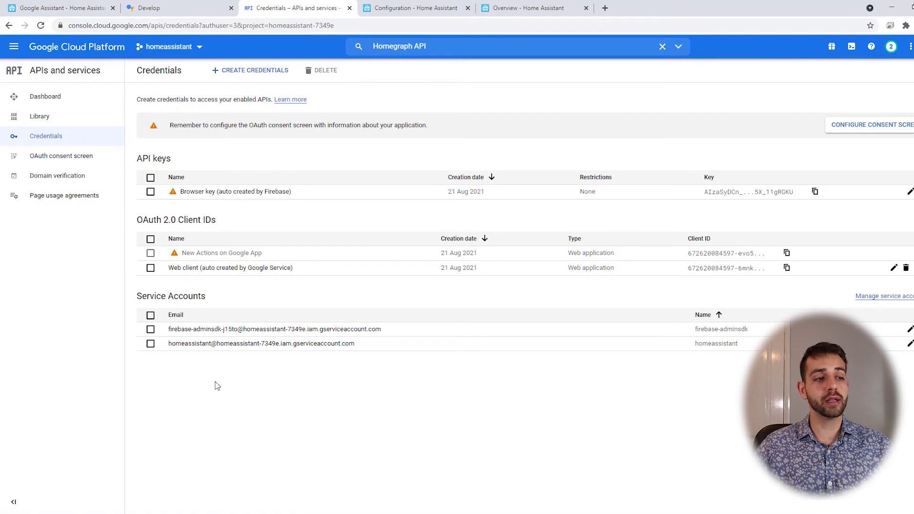
# Create a JSON private key for the homeassistant service account and save the file to the sauberlab downloads folder.
pyautogui.click(237, 345)
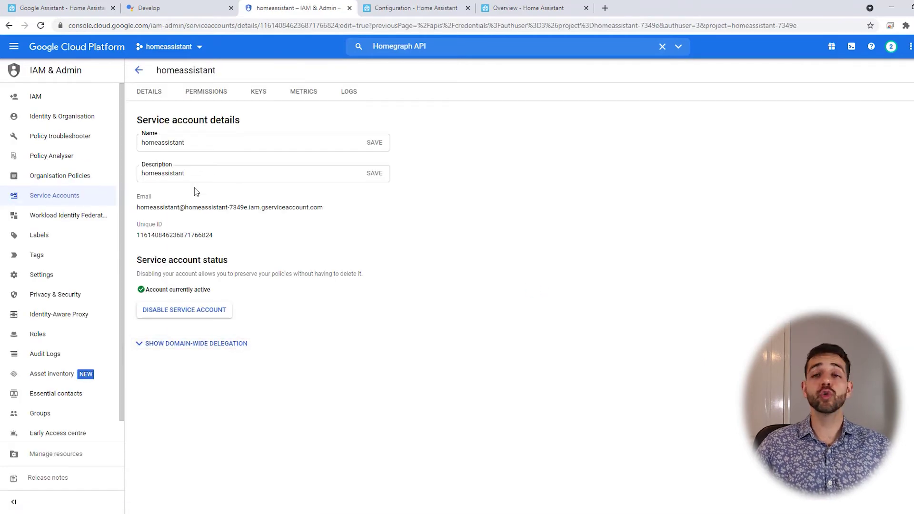
pyautogui.moveTo(163, 291); pyautogui.dragTo(144, 290)
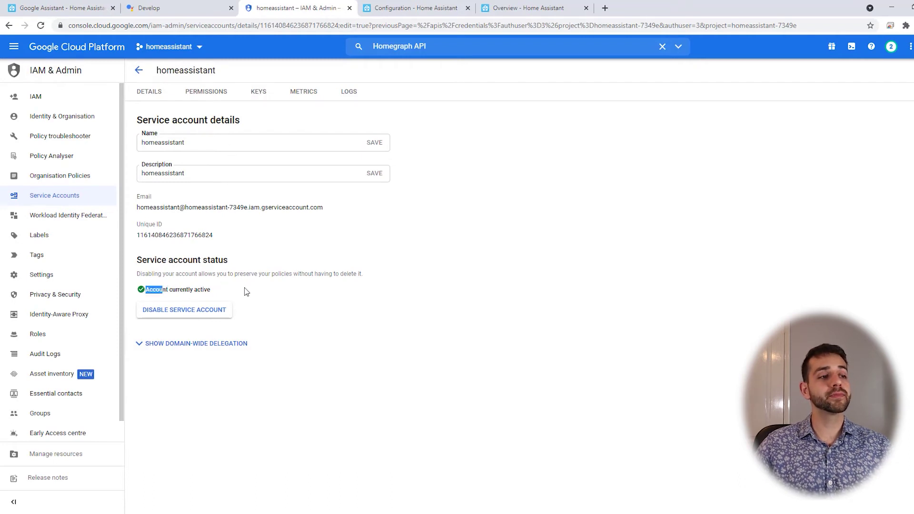
pyautogui.click(259, 97)
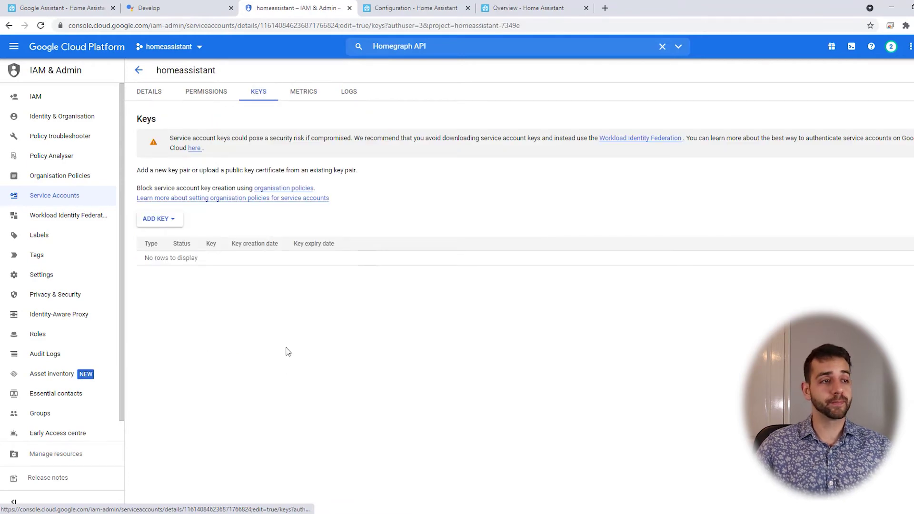
pyautogui.click(165, 220)
pyautogui.click(178, 242)
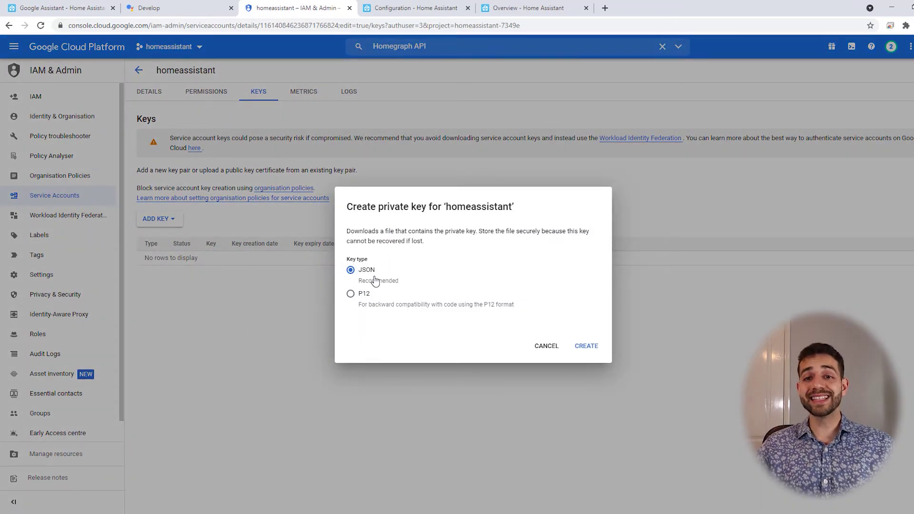
pyautogui.click(589, 348)
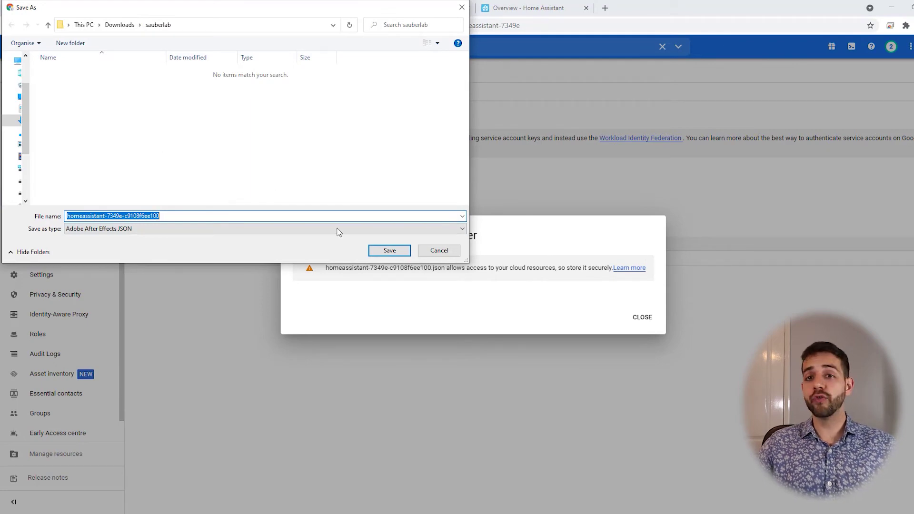
pyautogui.click(388, 251)
pyautogui.press('Escape')
# Search the cloud project for Homegraph API and open the HomeGraph API page.
pyautogui.hotkey('ctrl', 'v')
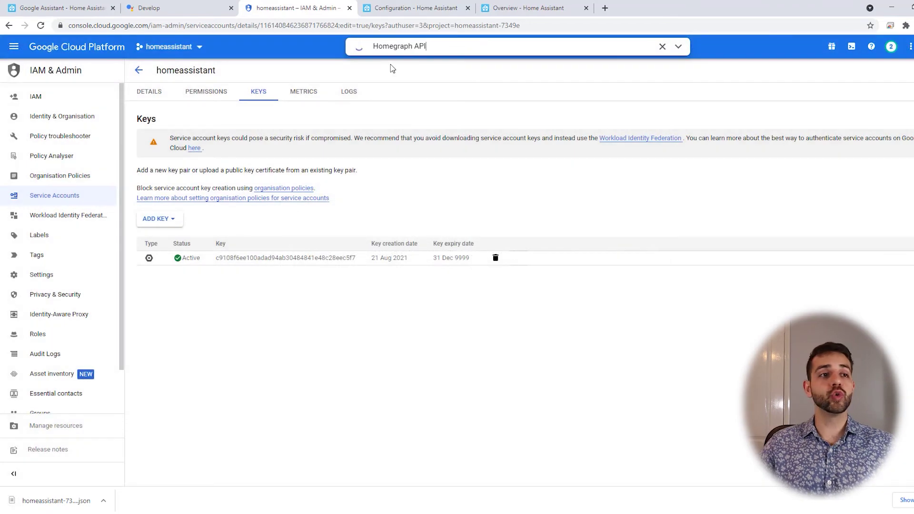
pyautogui.click(488, 80)
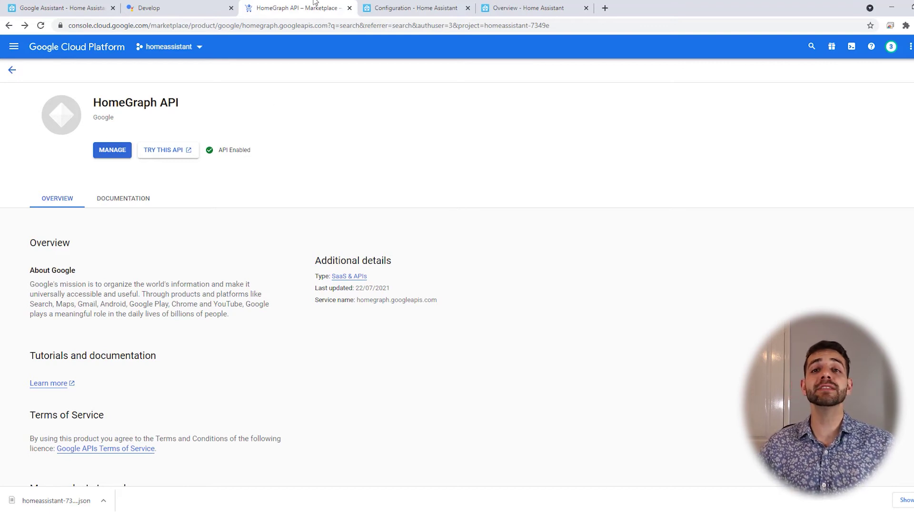
# Switch to Home Assistant's Visual Studio Code and add a google_assistant block to configuration.yaml with an empty project_id, SERVICE-ACCOUNT.json as service_account and report_state true.
pyautogui.click(481, 9)
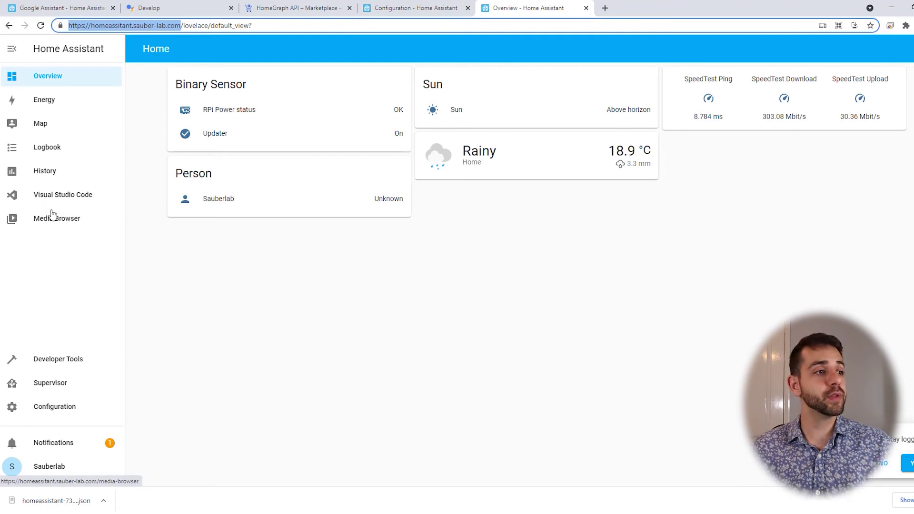
pyautogui.click(84, 201)
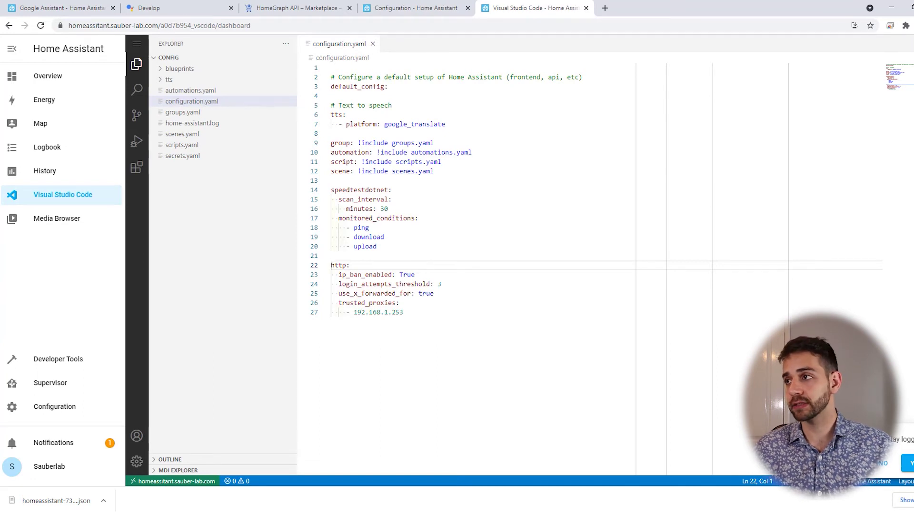
pyautogui.hotkey('ctrl', 'v')
pyautogui.click(384, 340)
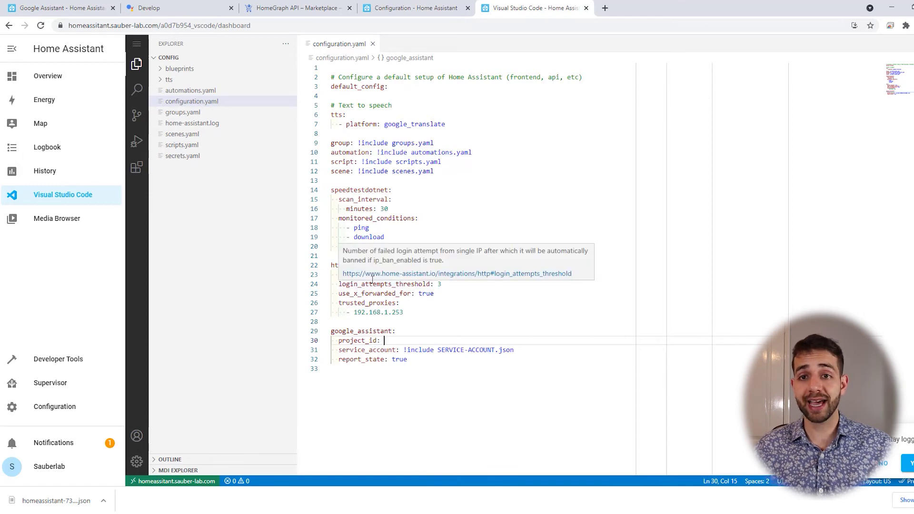
# Set project_id in the google_assistant block to homeassistant-7349e, copied from the Actions Console page address.
pyautogui.click(168, 8)
pyautogui.moveTo(192, 26); pyautogui.dragTo(259, 29)
pyautogui.hotkey('ctrl', 'c')
pyautogui.click(521, 8)
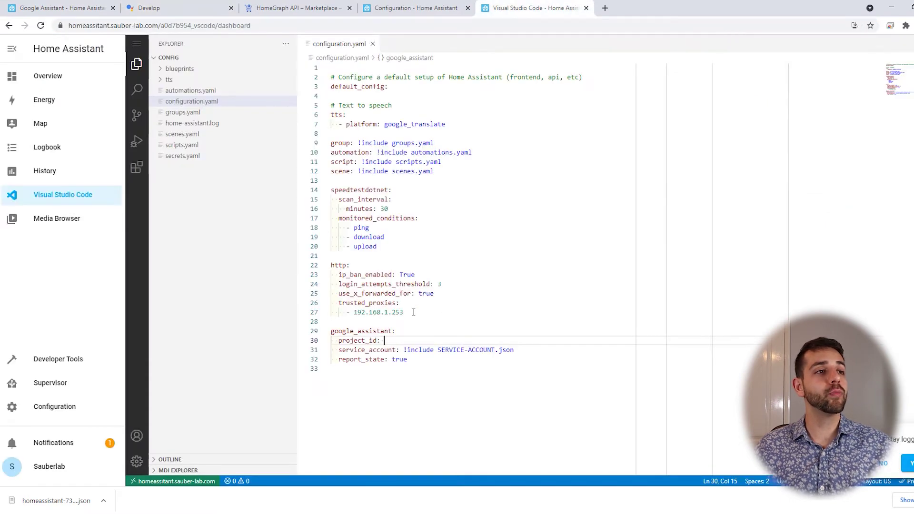
pyautogui.hotkey('ctrl', 'v')
# Create a new file named SERVICE-ACCOUNT.json in the CONFIG folder, reusing the file name from the service_account line.
pyautogui.click(407, 350)
pyautogui.moveTo(448, 349); pyautogui.dragTo(526, 349)
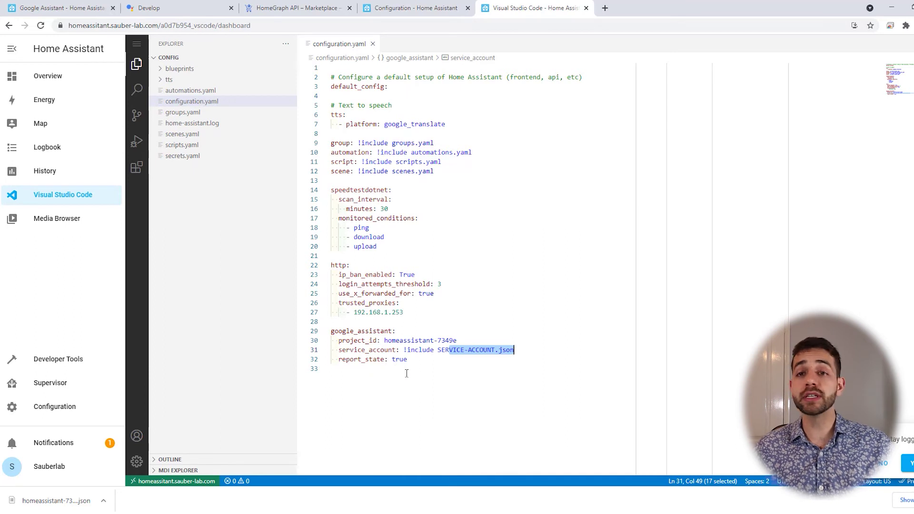
pyautogui.click(416, 360)
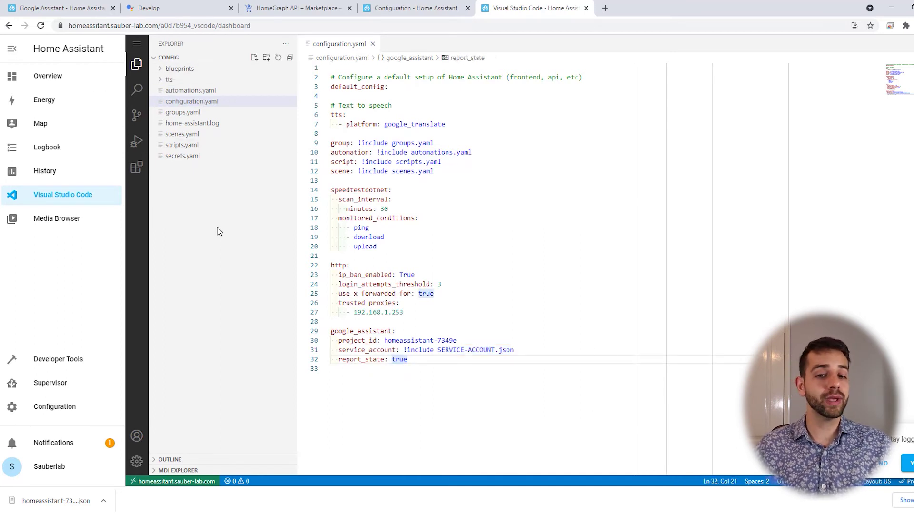
pyautogui.moveTo(437, 350); pyautogui.dragTo(514, 350)
pyautogui.hotkey('ctrl', 'c')
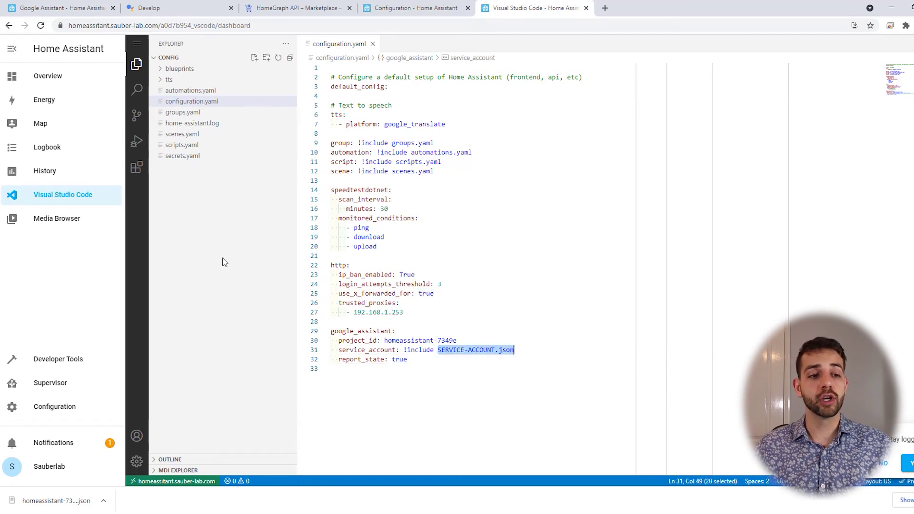
pyautogui.rightClick(228, 209)
pyautogui.click(248, 216)
pyautogui.hotkey('ctrl', 'v')
pyautogui.press('Return')
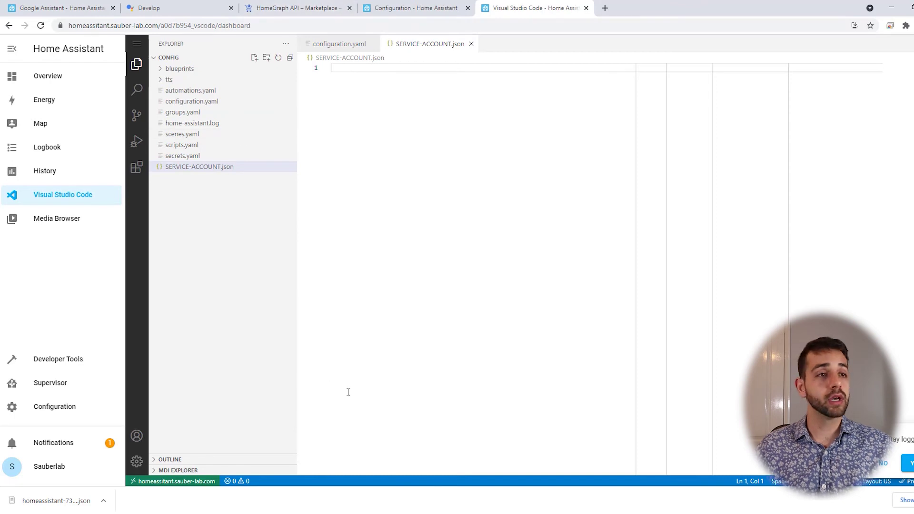
# Switch to the sauberlab downloads folder, open the homeassistant-7349e key file in Notepad++, discard the missing old file and copy the key file's entire contents.
pyautogui.hotkey('alt', 'Tab')
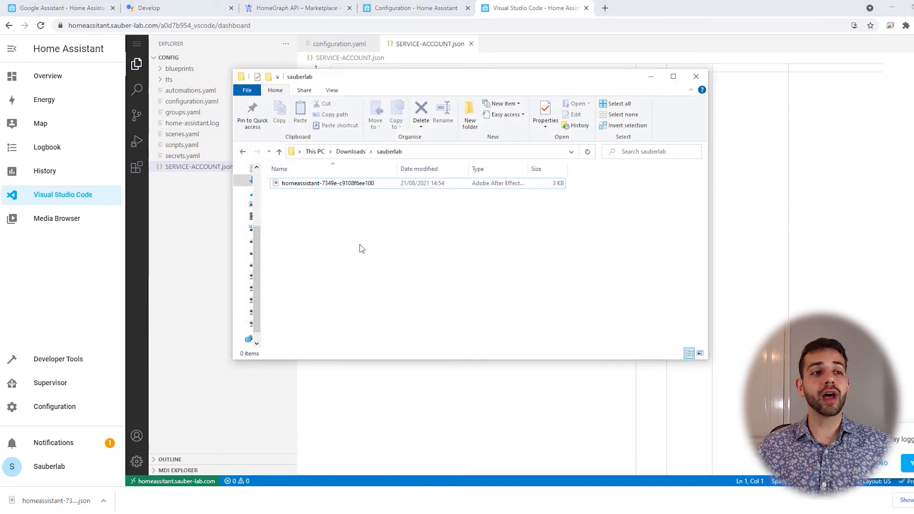
pyautogui.click(333, 183)
pyautogui.rightClick(333, 184)
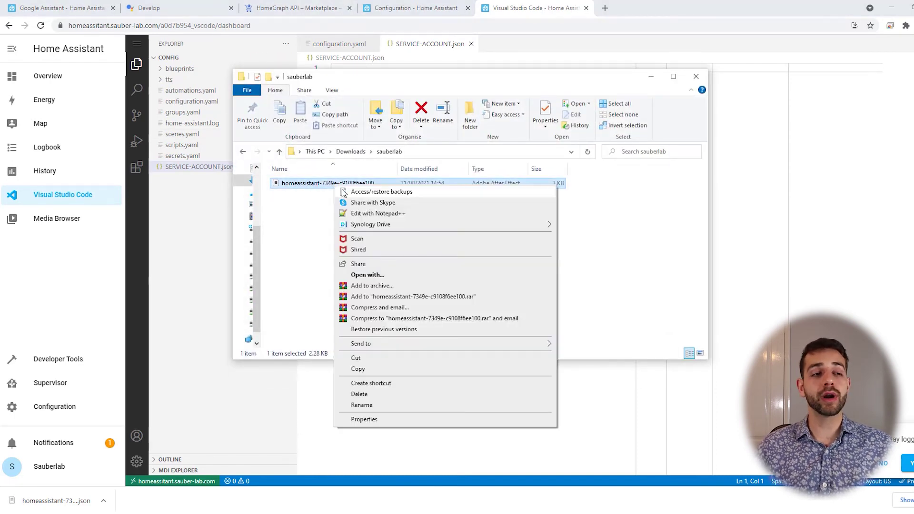
pyautogui.click(390, 216)
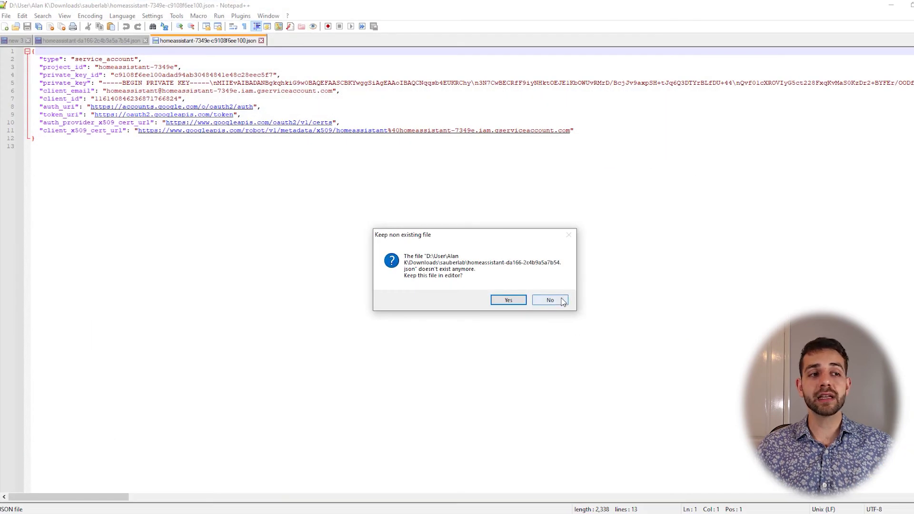
pyautogui.click(551, 300)
pyautogui.hotkey('ctrl', 'a')
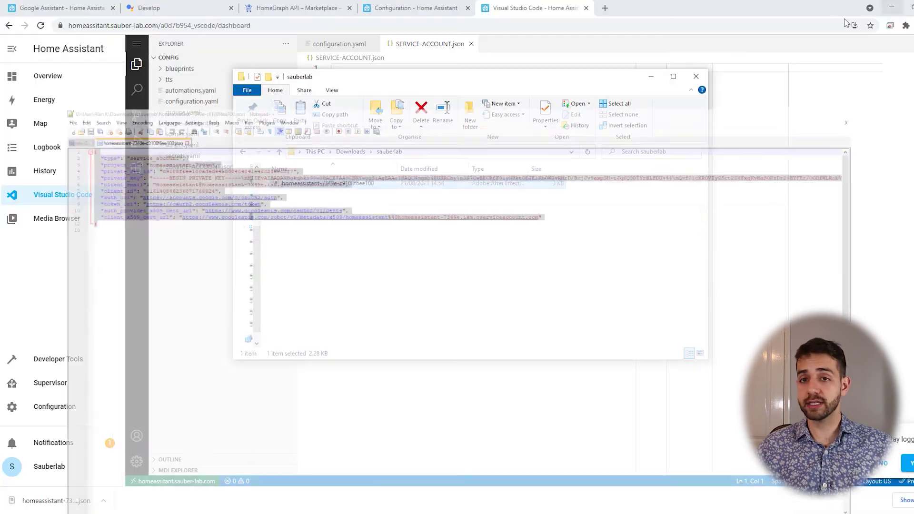
# Return to Home Assistant's Visual Studio Code, paste the service account key contents into SERVICE-ACCOUNT.json and close both open files.
pyautogui.click(891, 5)
pyautogui.click(199, 265)
pyautogui.hotkey('ctrl', 'v')
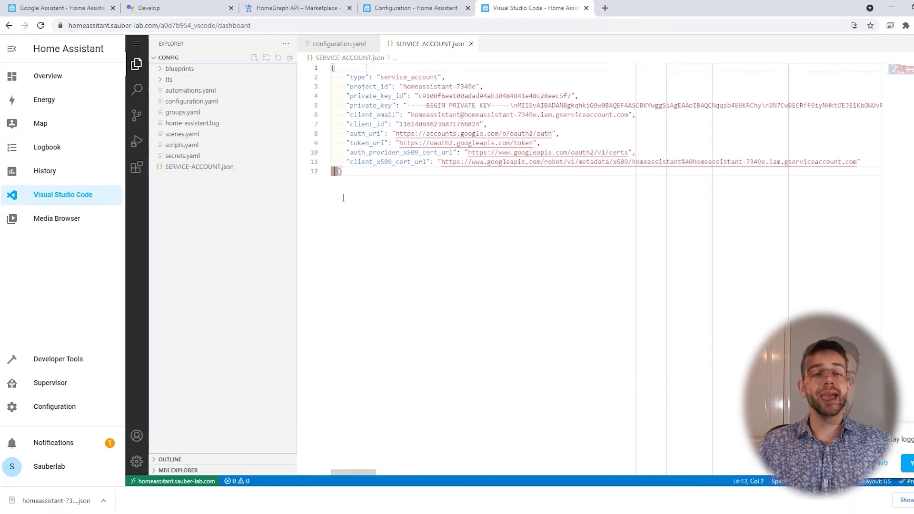
pyautogui.press('Left')
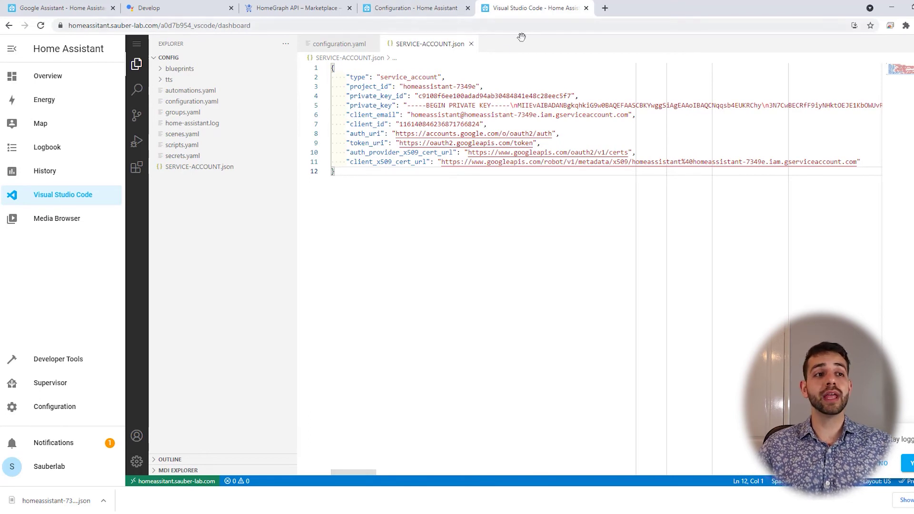
pyautogui.click(471, 43)
pyautogui.click(374, 43)
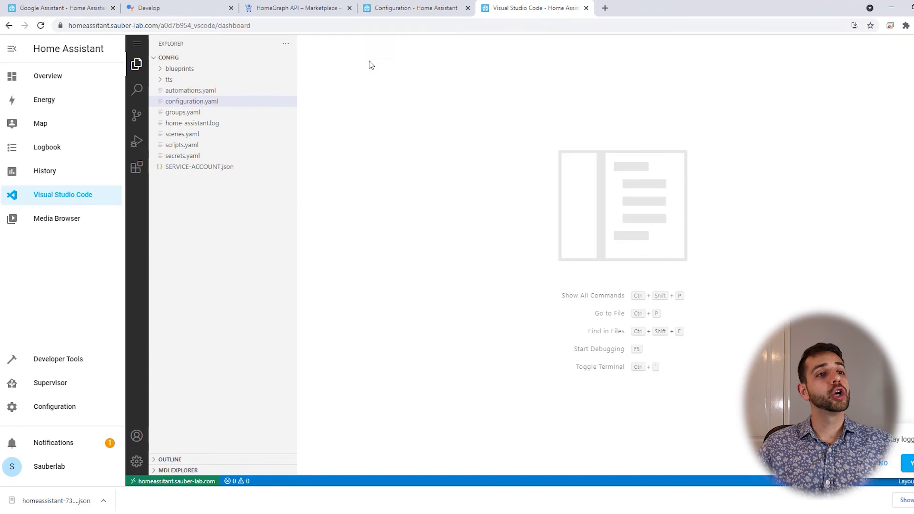
# Check the Home Assistant configuration in Server Controls and restart the server.
pyautogui.click(63, 413)
pyautogui.scroll(-9, 363, 386)
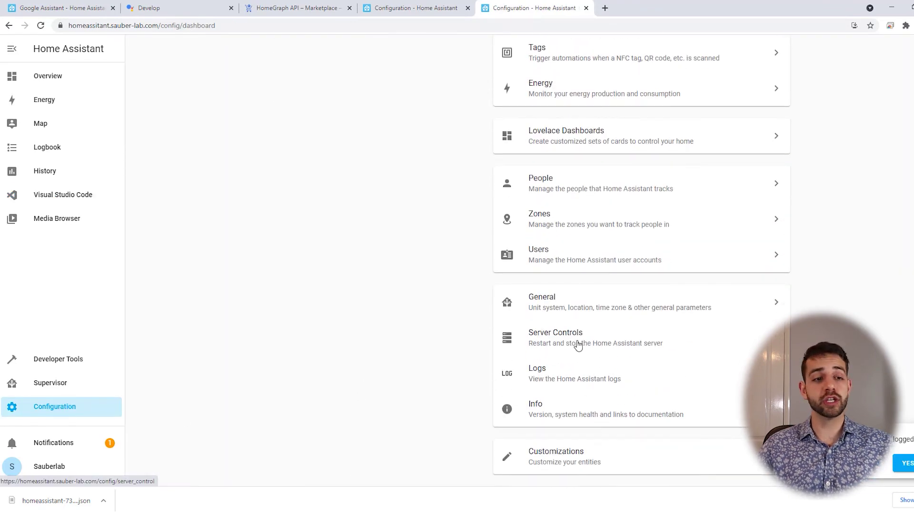
pyautogui.click(576, 343)
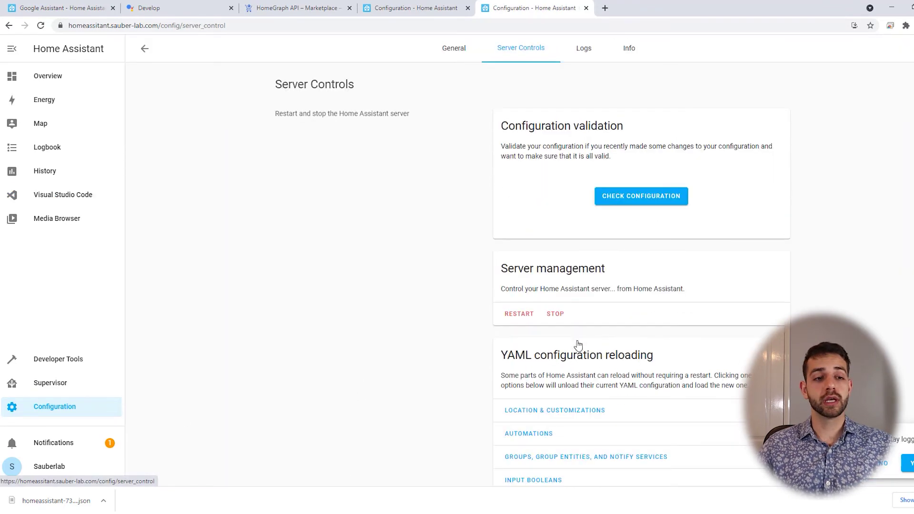
pyautogui.click(637, 201)
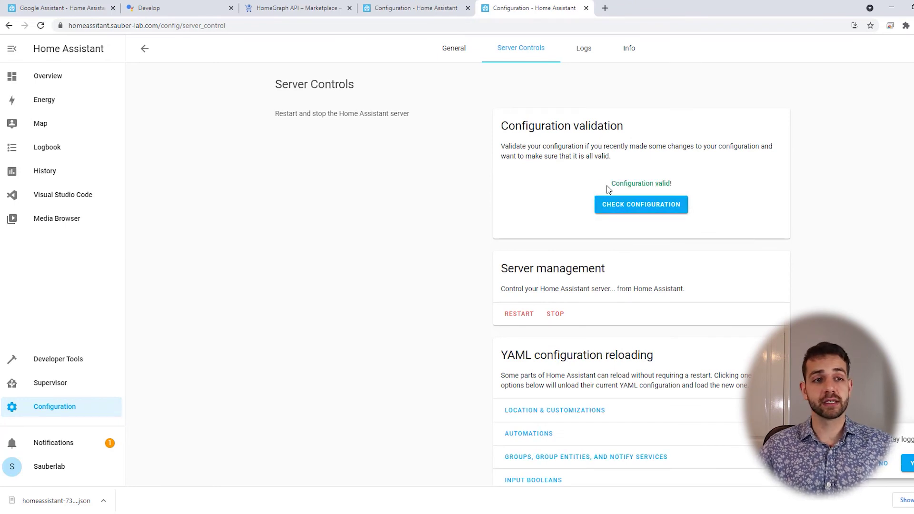
pyautogui.moveTo(608, 190); pyautogui.dragTo(688, 180)
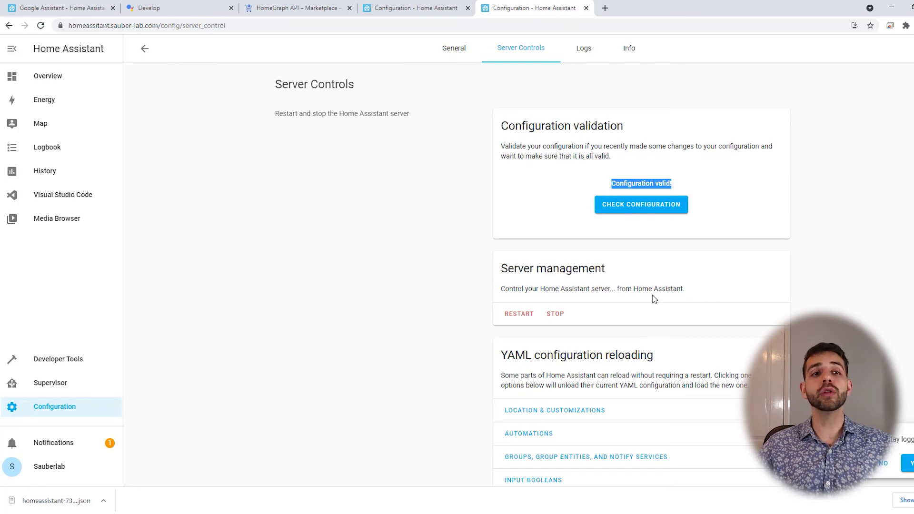
pyautogui.click(519, 313)
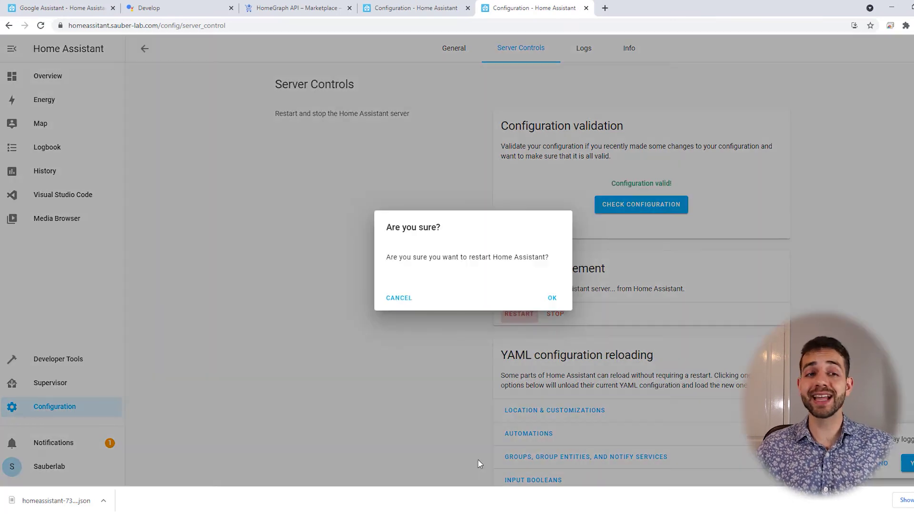
pyautogui.click(552, 304)
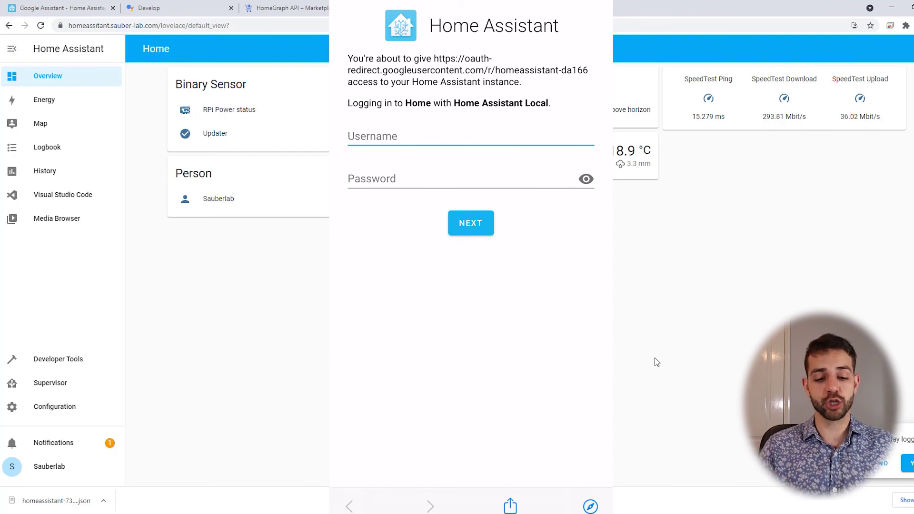
# Log in on the phone's Home Assistant authorization page with the account username and password to link the test app.
pyautogui.write('sauberlab')
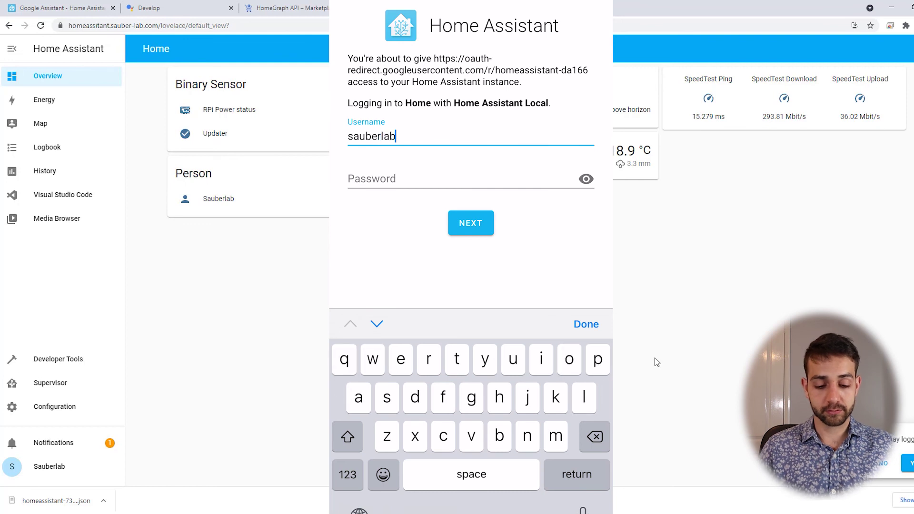
pyautogui.press('Tab')
pyautogui.write('******')
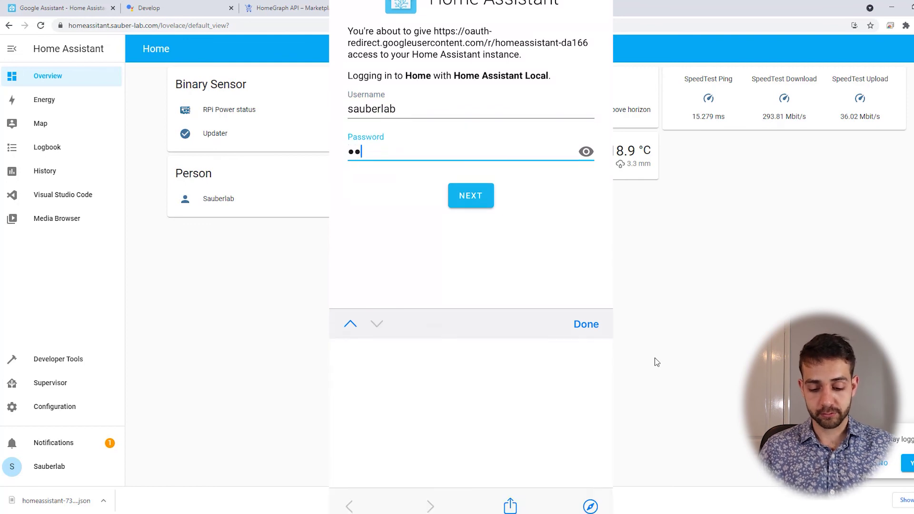
pyautogui.write('***')
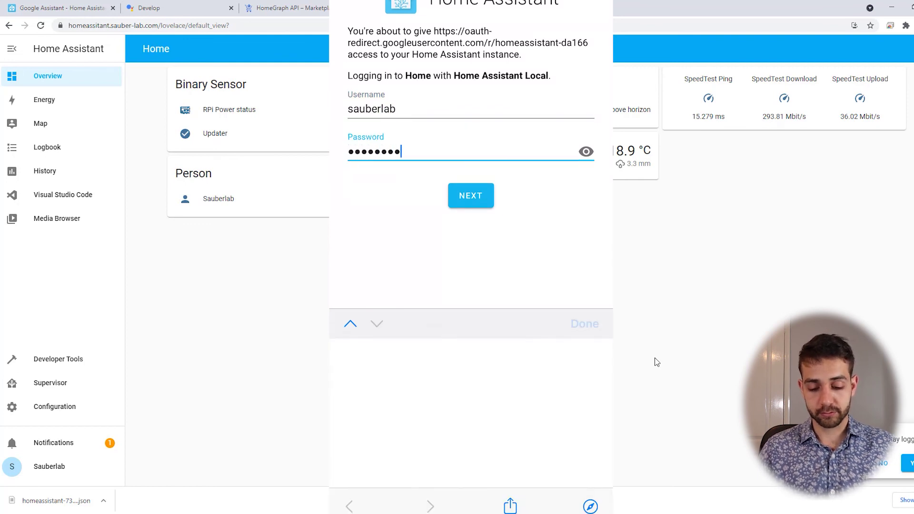
pyautogui.press('Return')
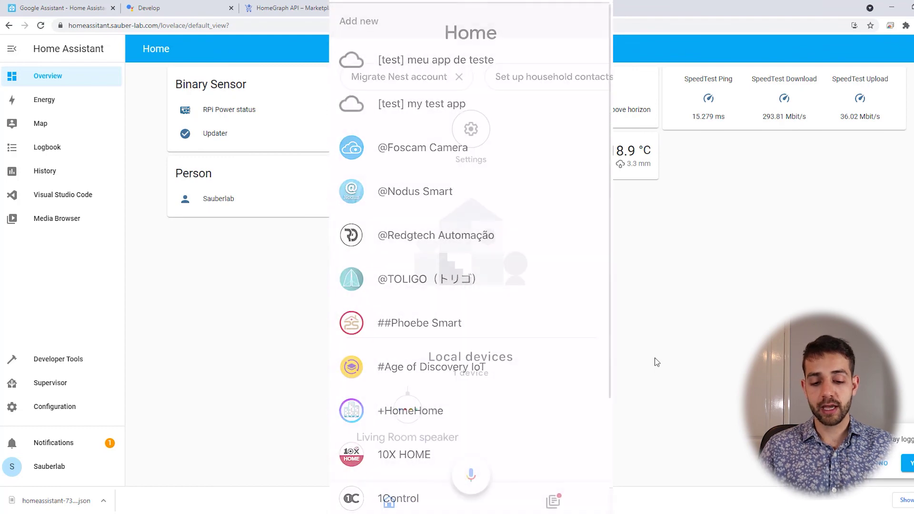